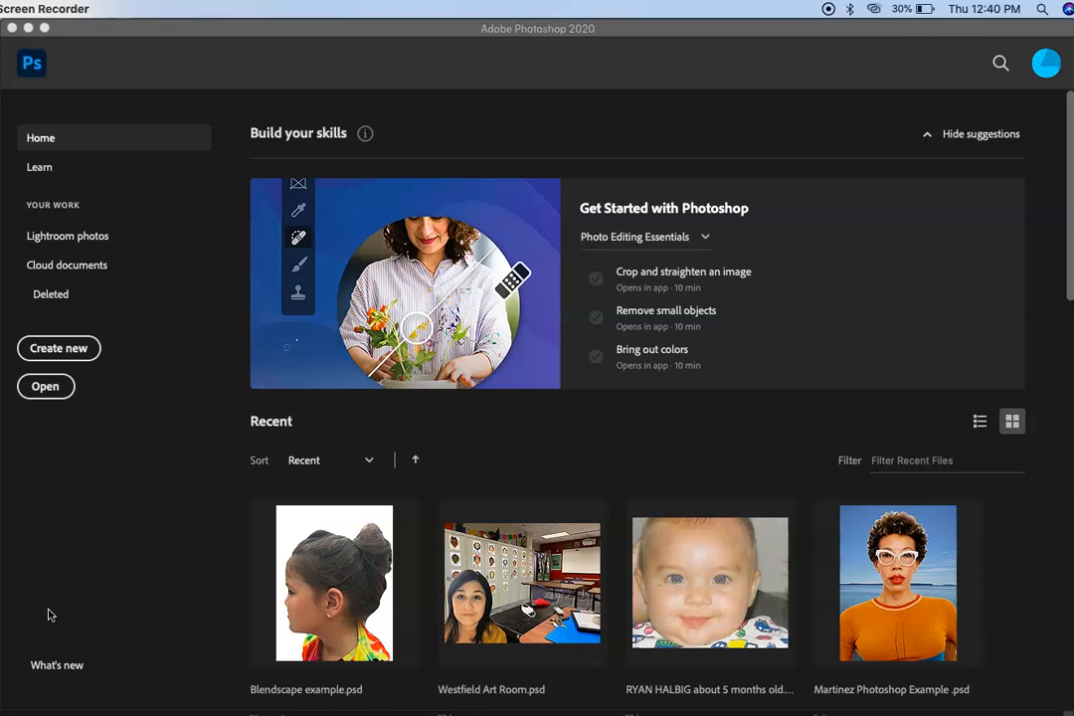
- Open the cat photo 43cca401-ec9f-4f07-9c9e-69b5f6f210cb.jpg and set its zoom to 200%
left_click(66, 394)
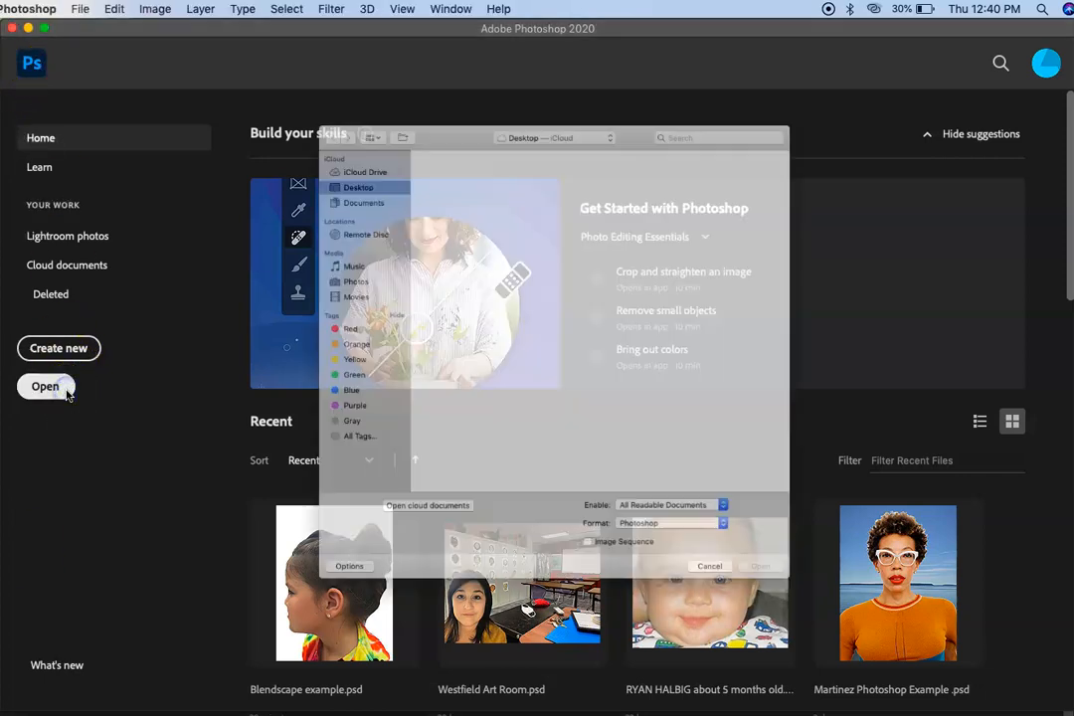
double_click(616, 111)
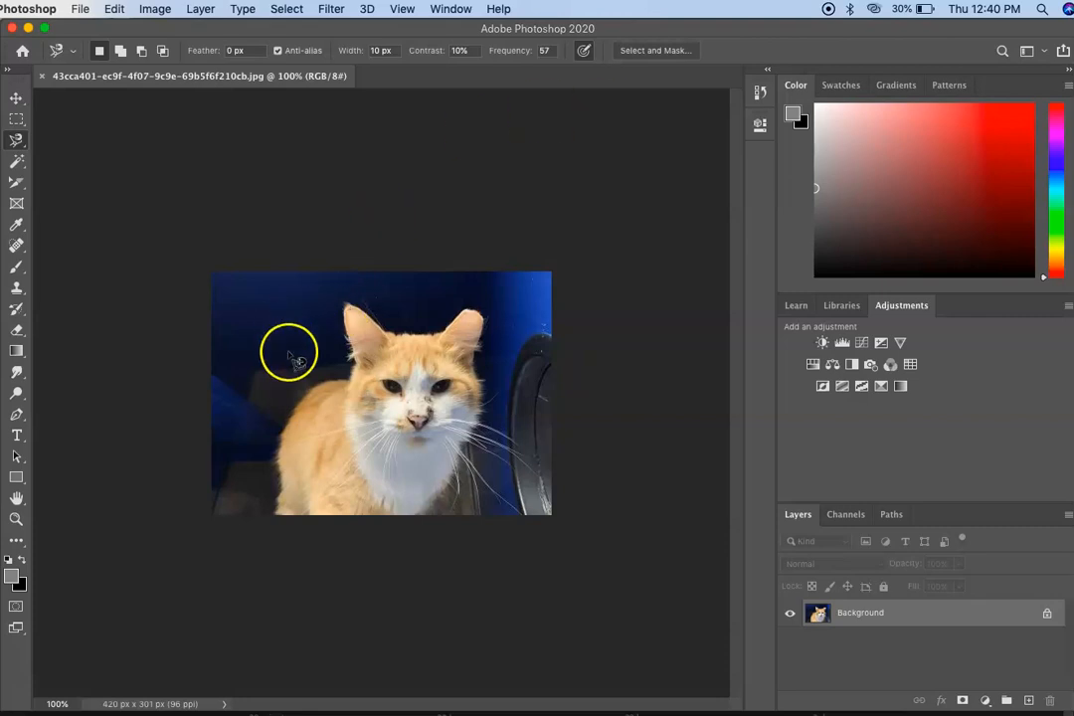
left_click(59, 703)
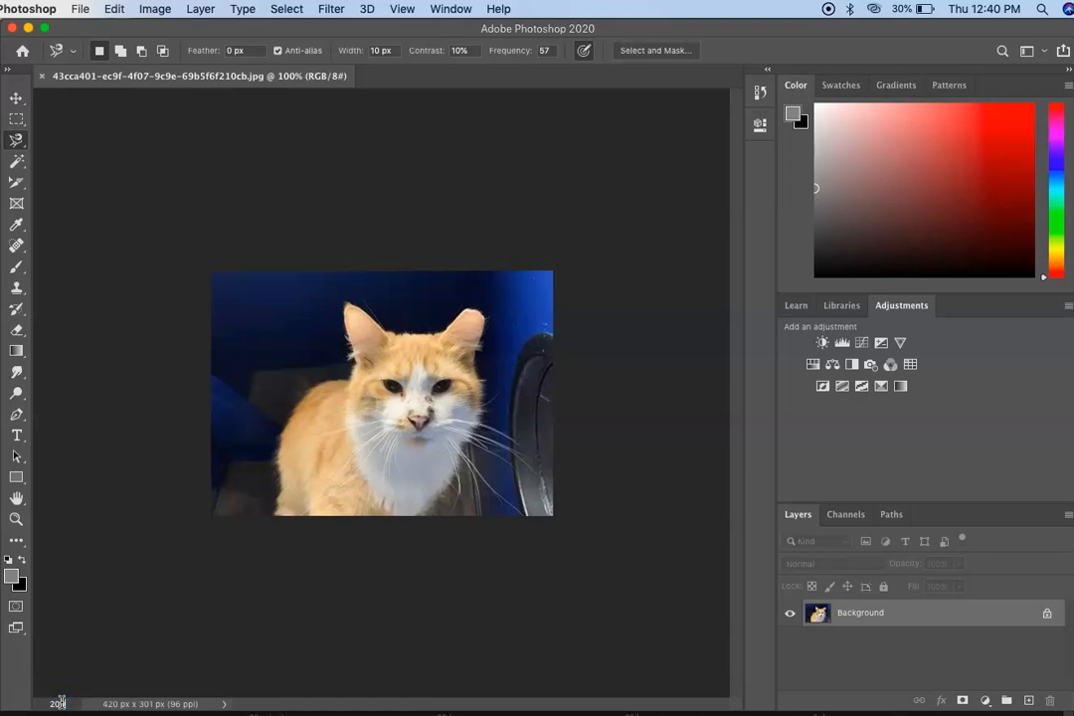
key("Return")
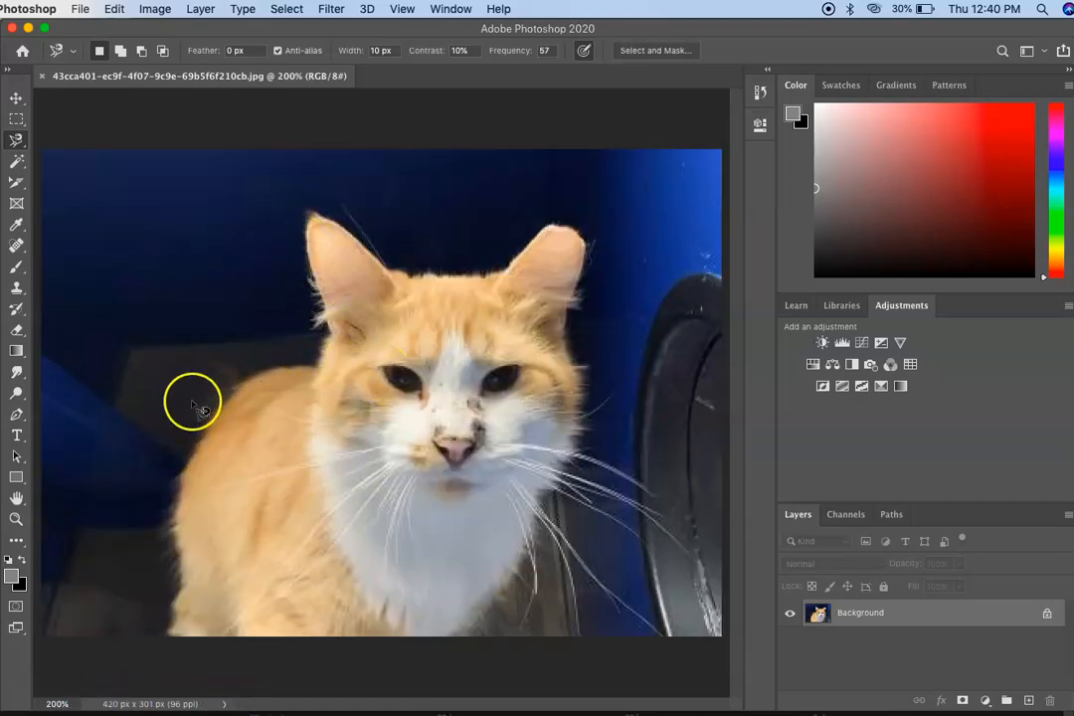
- Select the dark blue background above the cat with the Magic Wand and fill it with white at 100% opacity
left_click(14, 166)
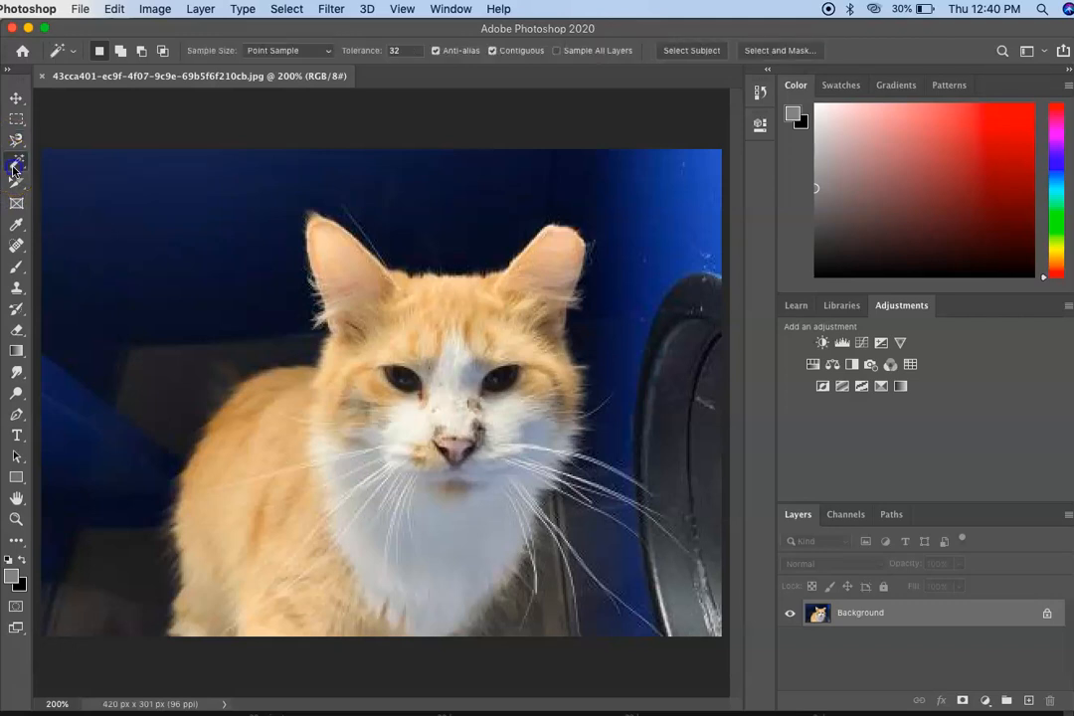
left_click(707, 205)
left_click(459, 196)
left_click(421, 206)
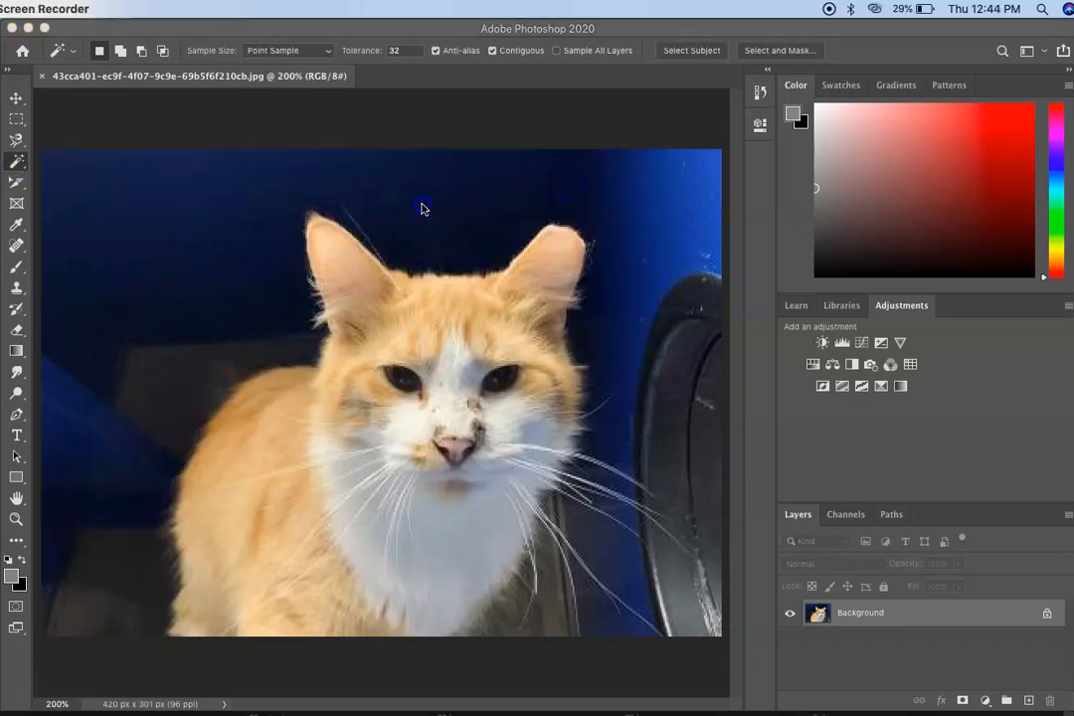
left_click(424, 210)
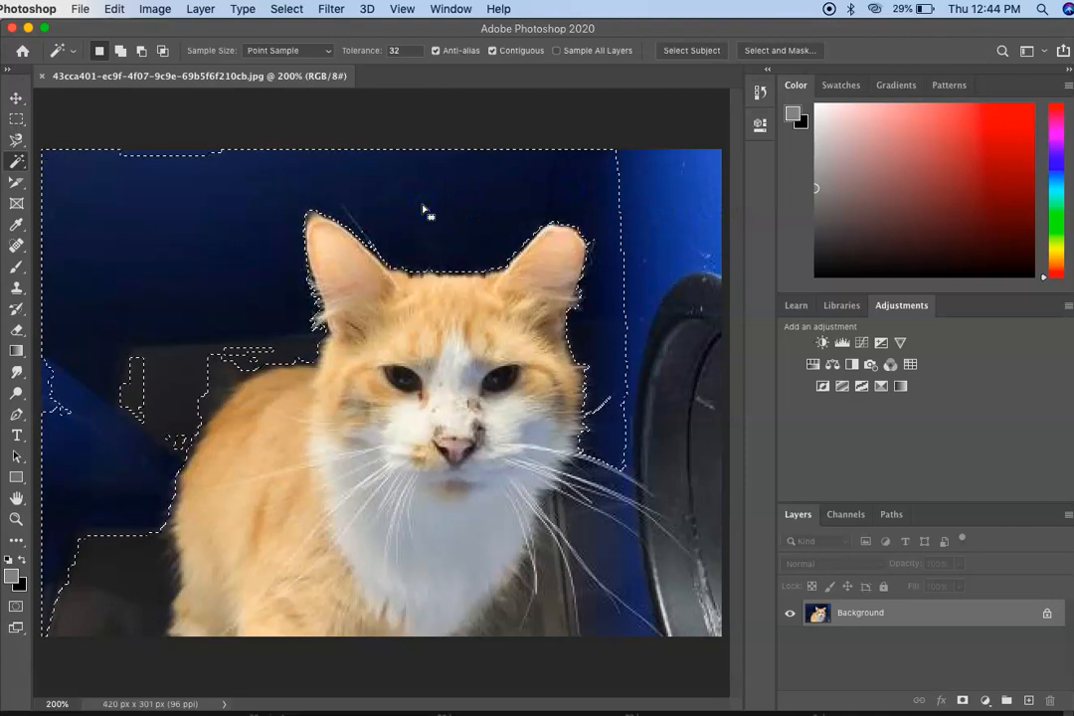
key("shift+BackSpace")
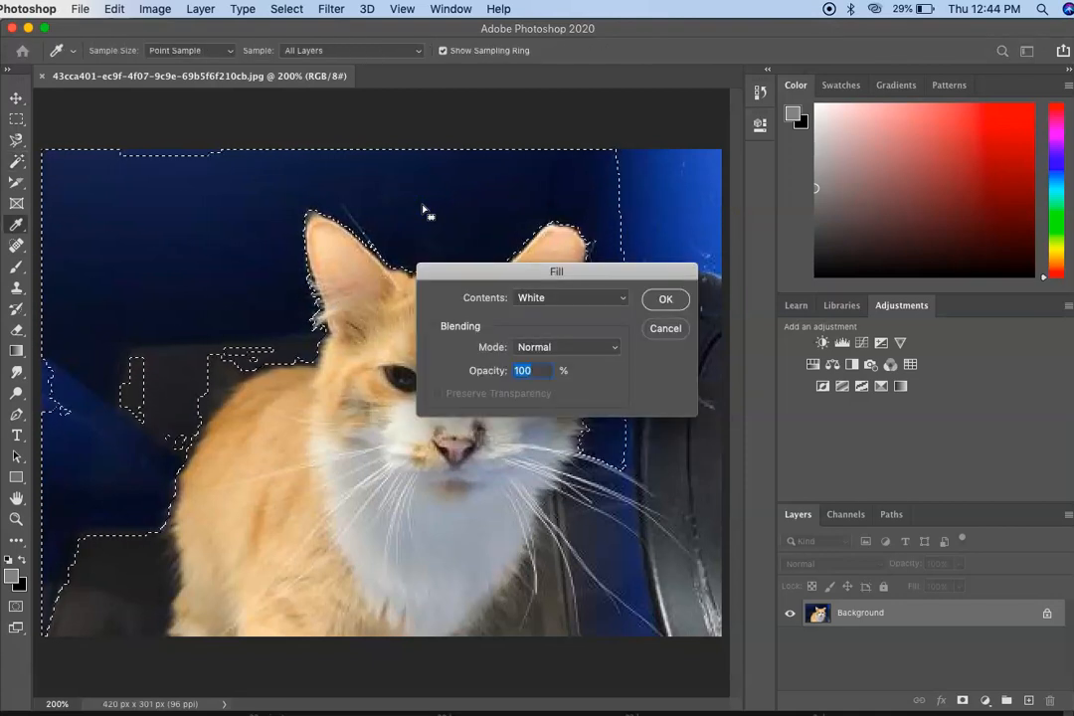
left_click(665, 300)
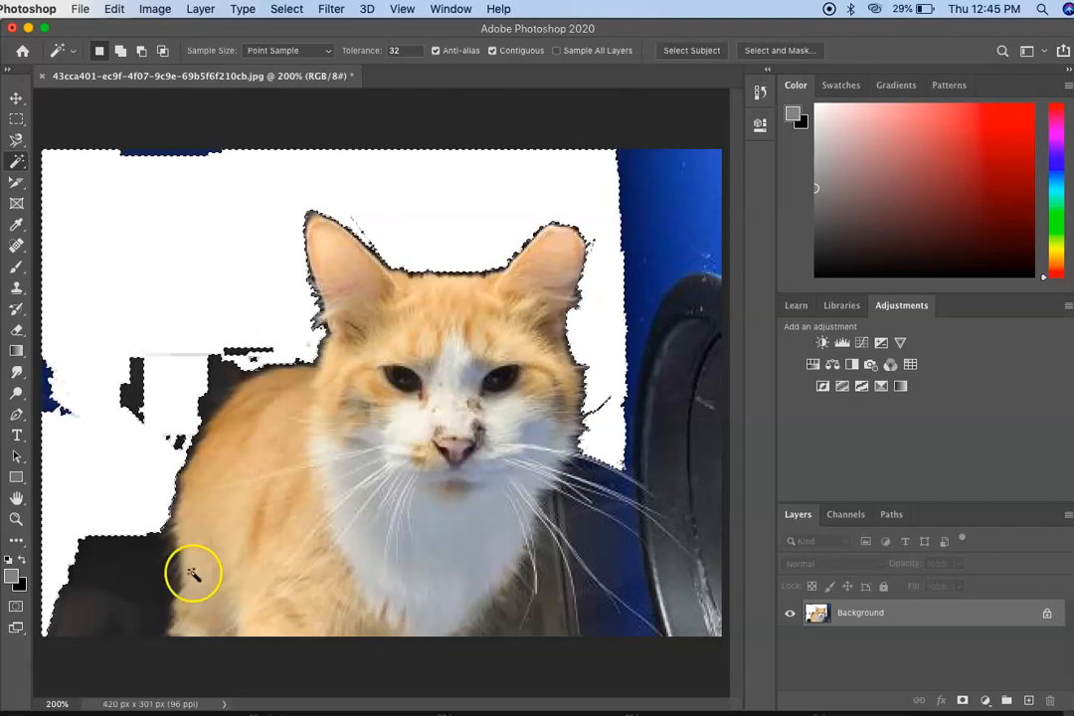
- Select the dark area in the photo's lower-left corner with the Magic Wand and fill it with white
left_click(109, 578, "shift")
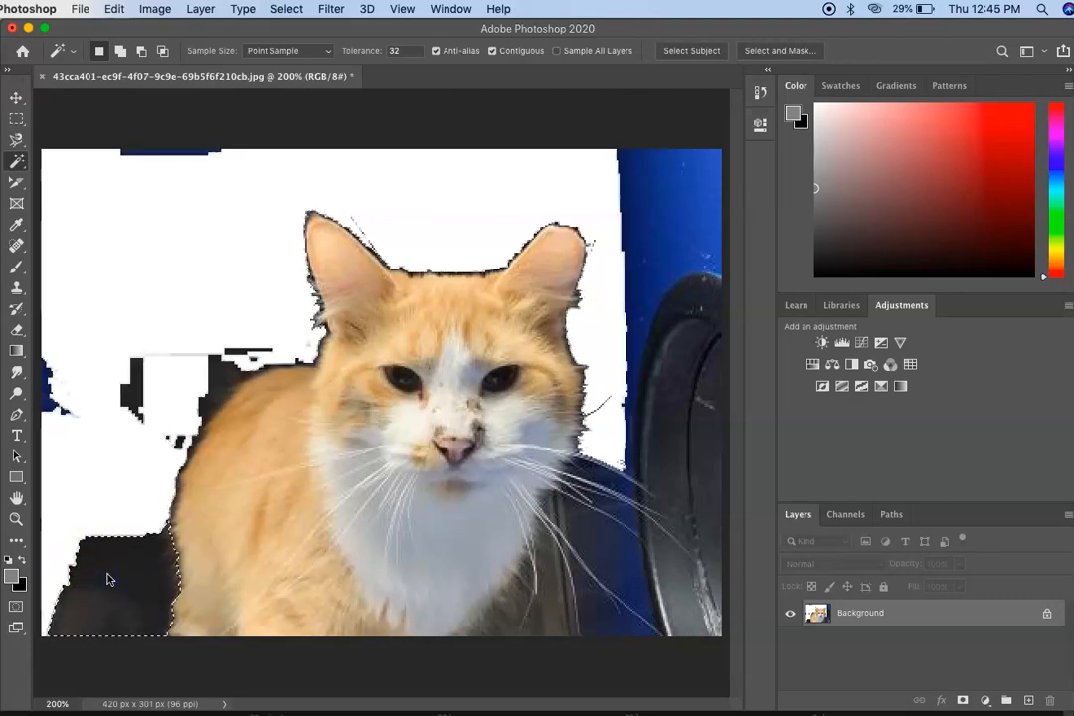
key("shift+BackSpace")
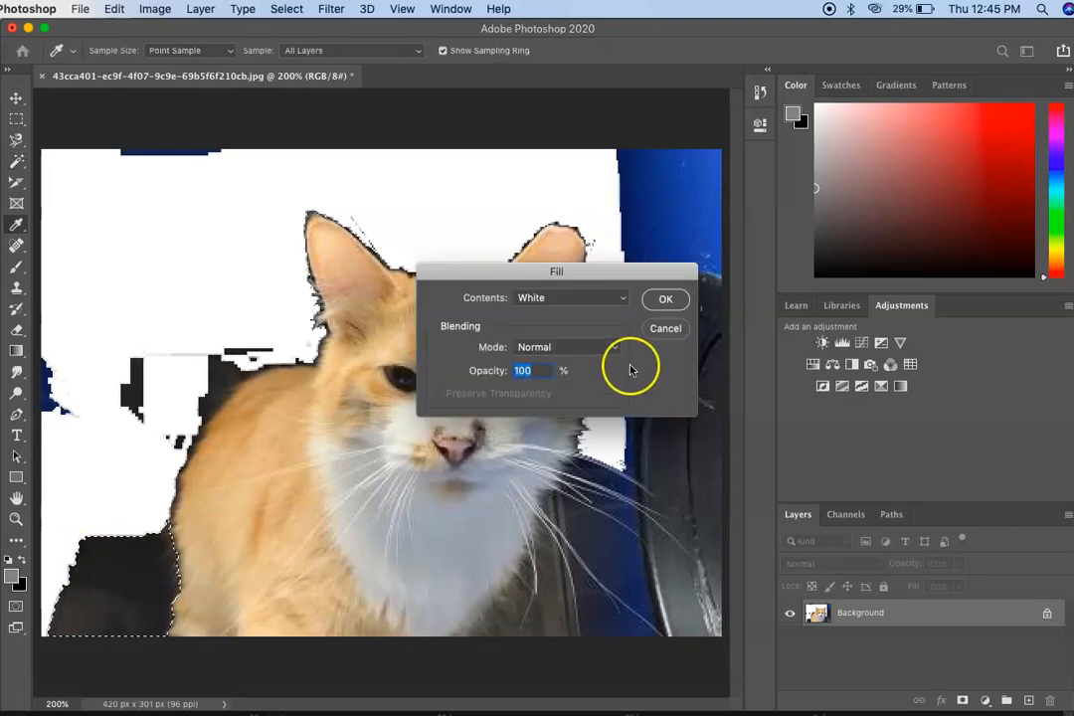
left_click(662, 299)
- Fill the remaining blue wall areas in the photo's upper-right part with white, one Magic Wand selection at a time
left_click(666, 231)
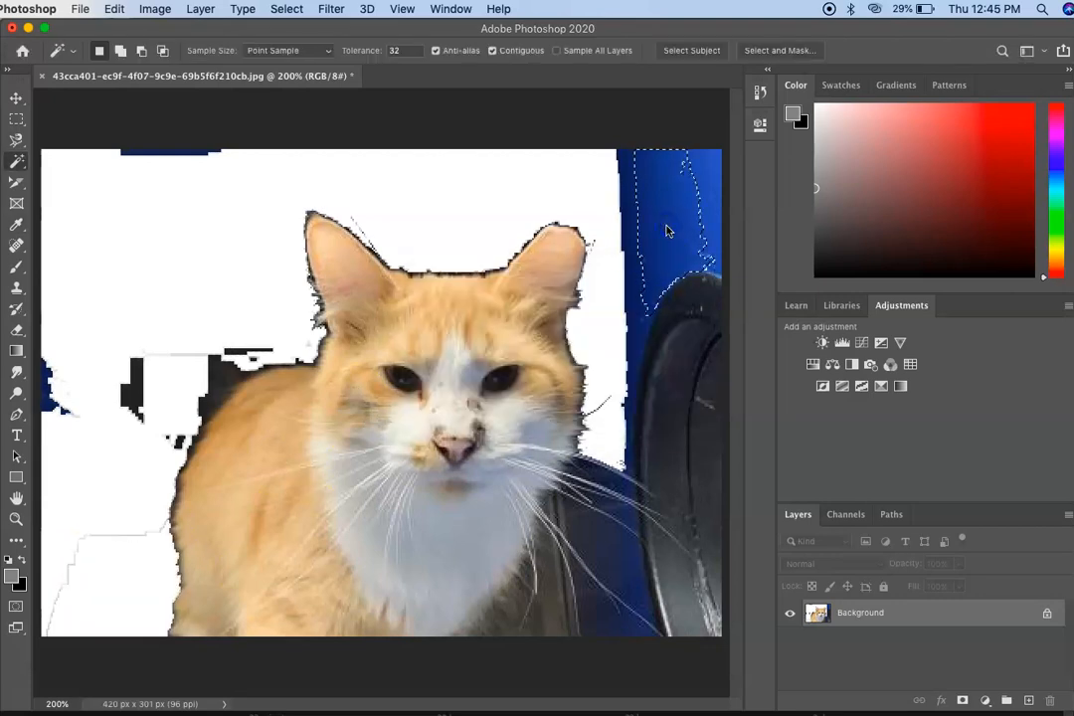
key("shift+BackSpace")
left_click(662, 299)
left_click(695, 233)
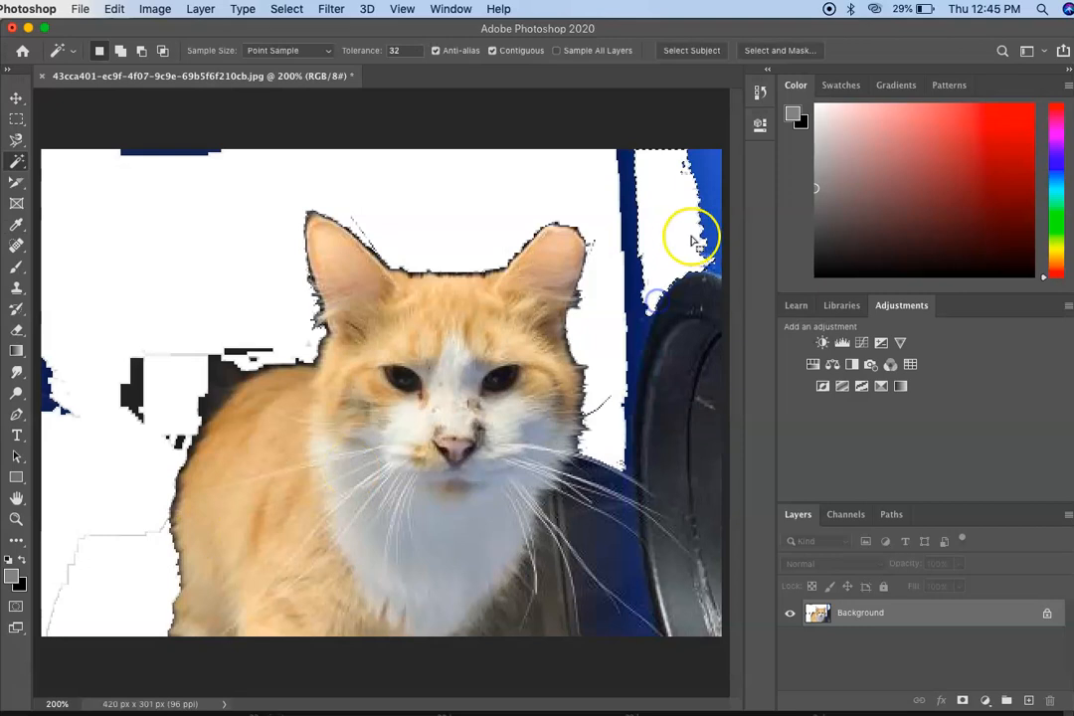
key("shift+BackSpace")
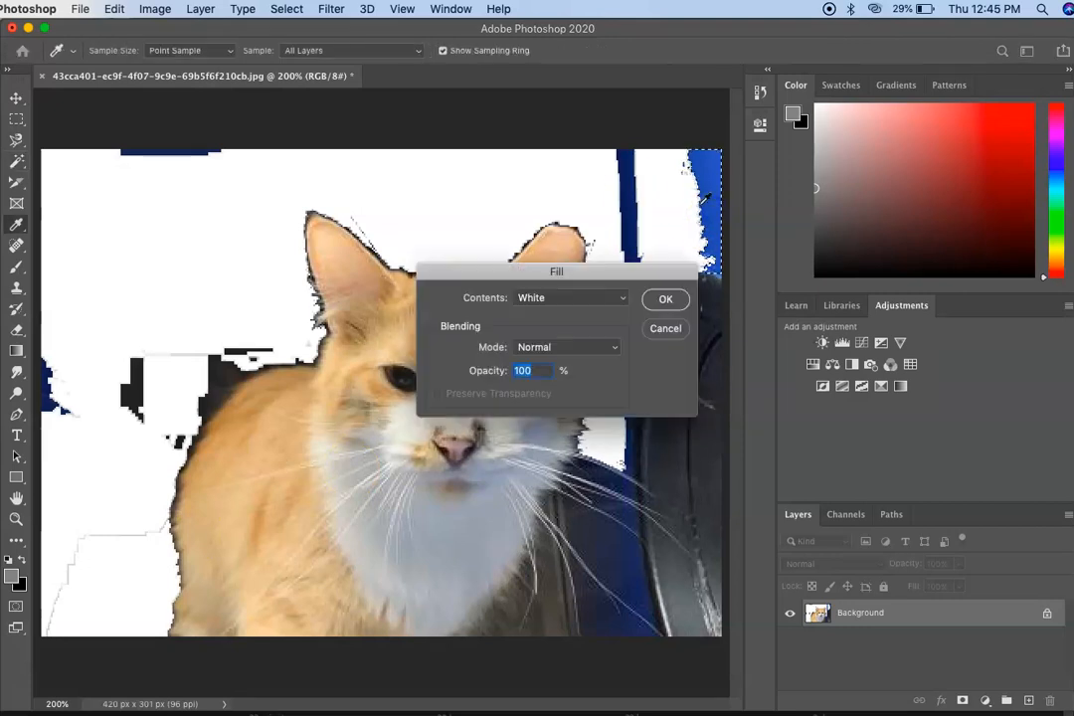
left_click(665, 299)
left_click(633, 221)
key("shift+BackSpace")
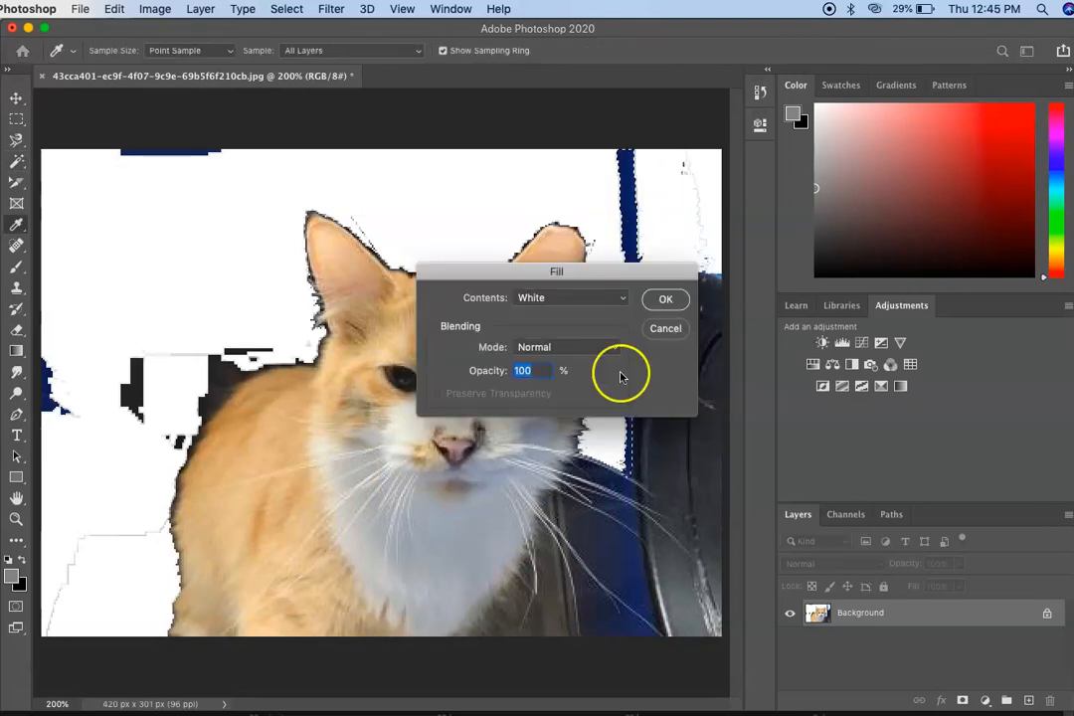
left_click(666, 299)
- Select the black curved object at the photo's right edge and the grey patch below it, filling each with white
left_click(682, 373)
key("shift+BackSpace")
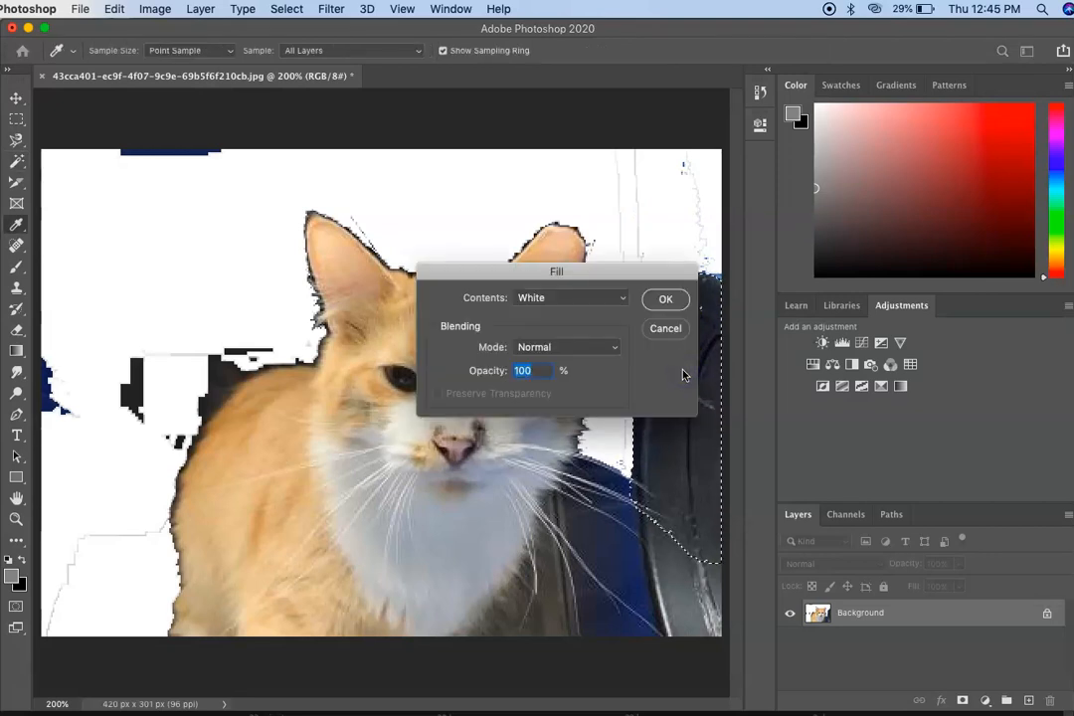
left_click(661, 329)
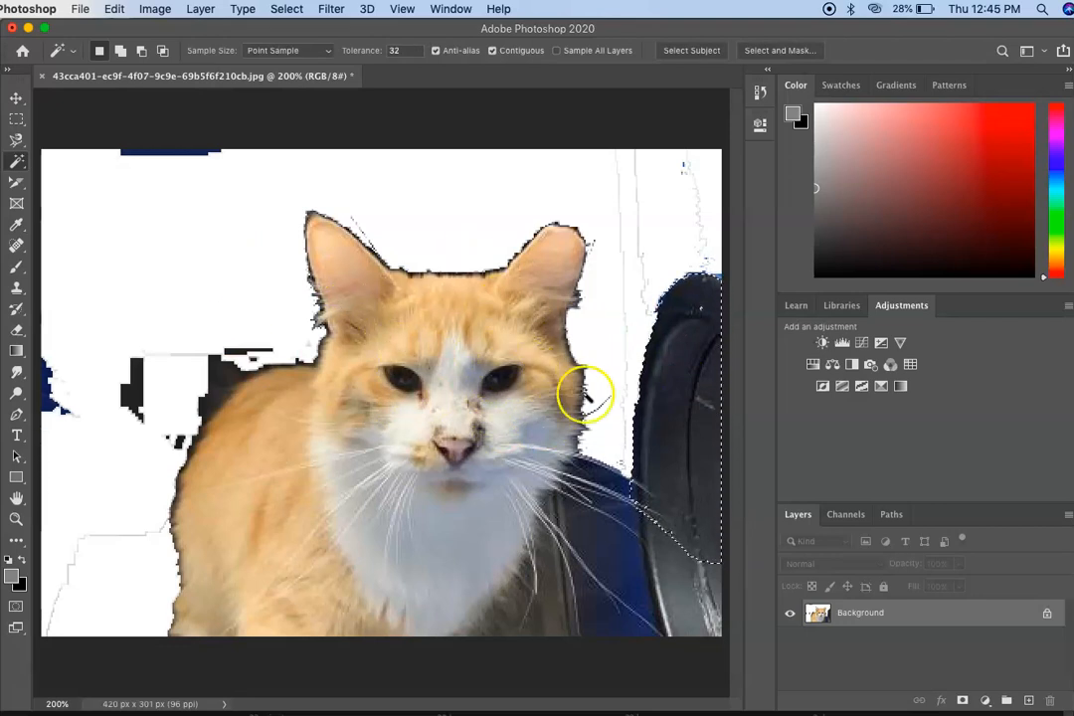
key("shift+BackSpace")
left_click(662, 299)
left_click(656, 575)
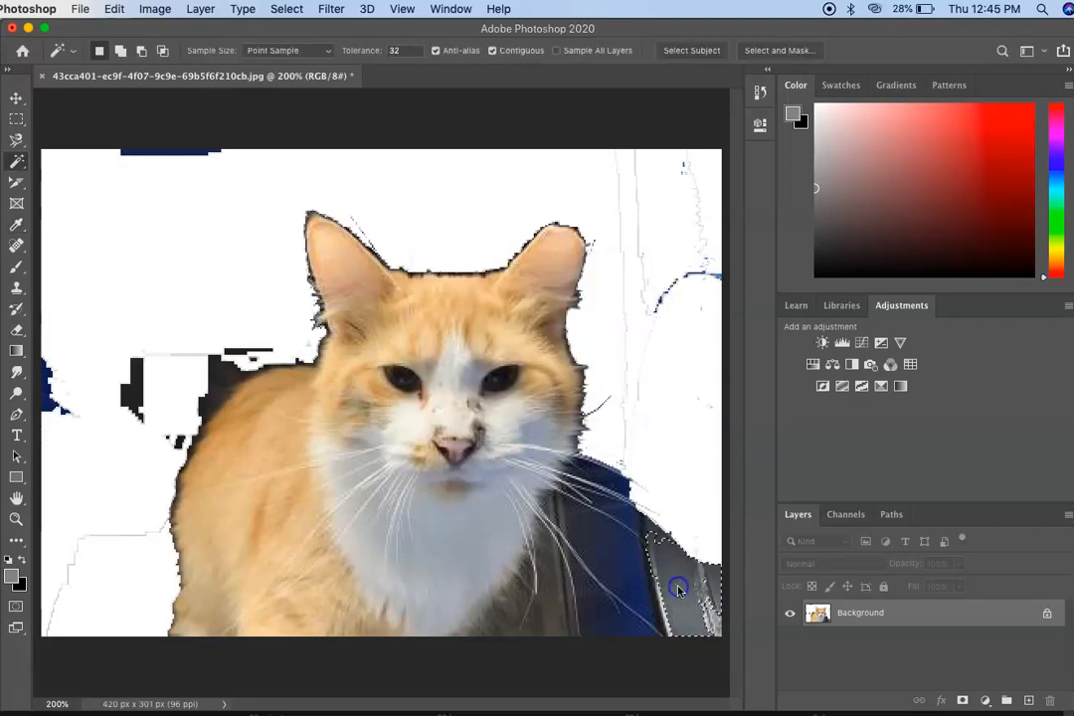
key("shift+BackSpace")
left_click(659, 300)
- Fill the small dark patch left of the cat and the dark area along its back with white
left_click(618, 556)
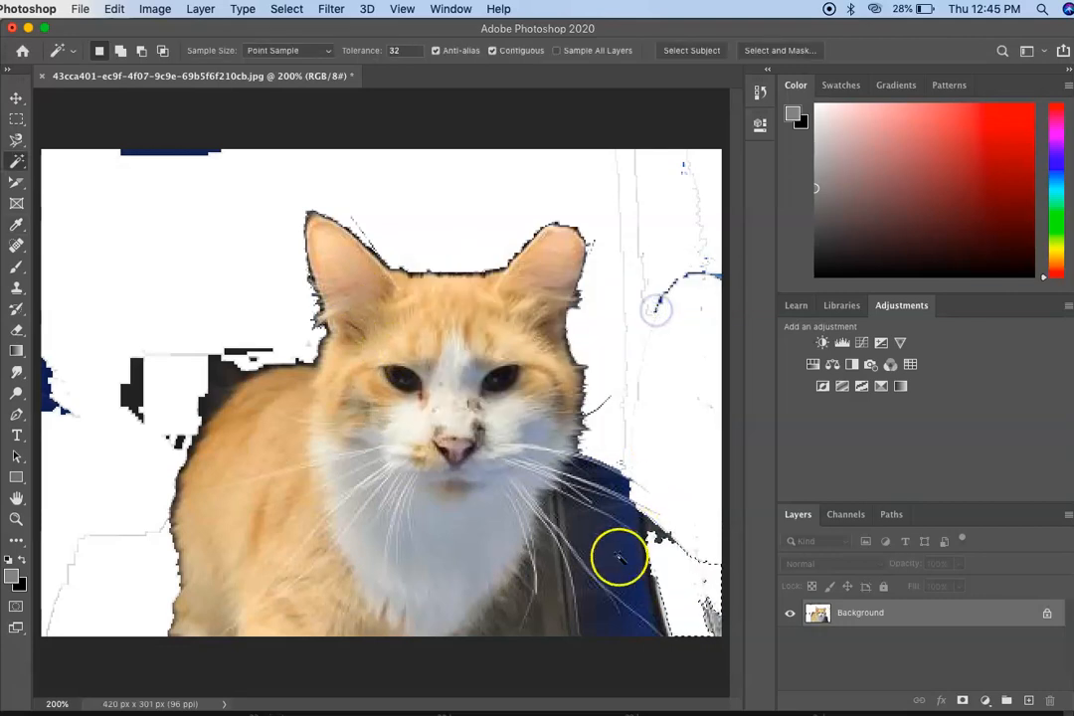
left_click(579, 486)
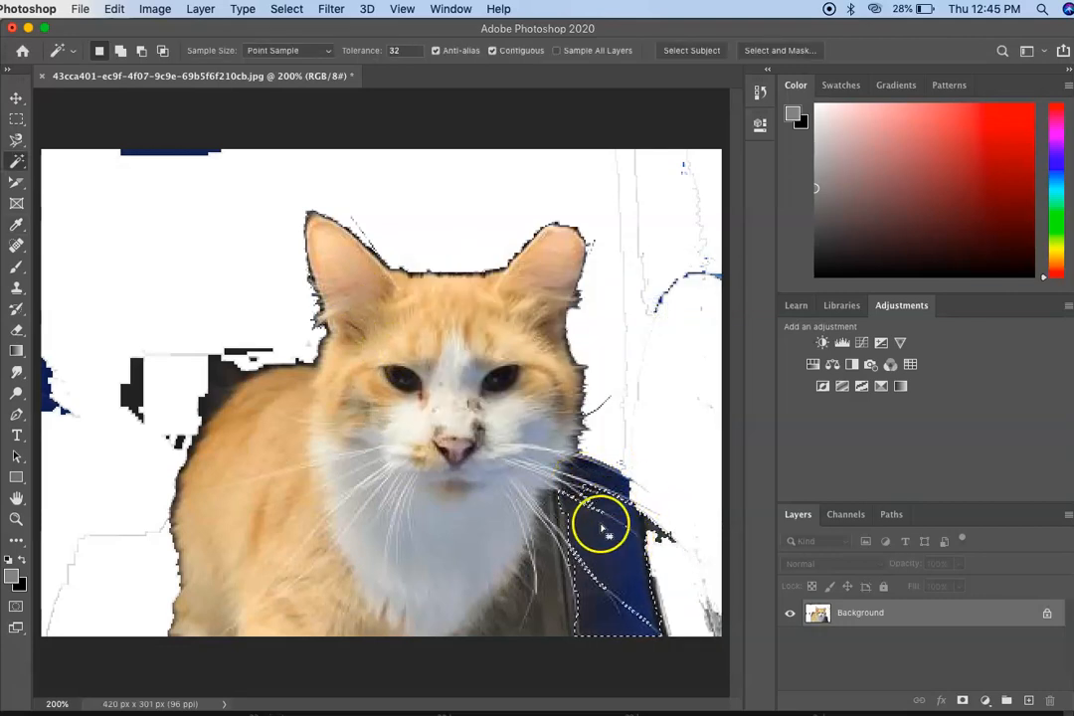
left_click(106, 399)
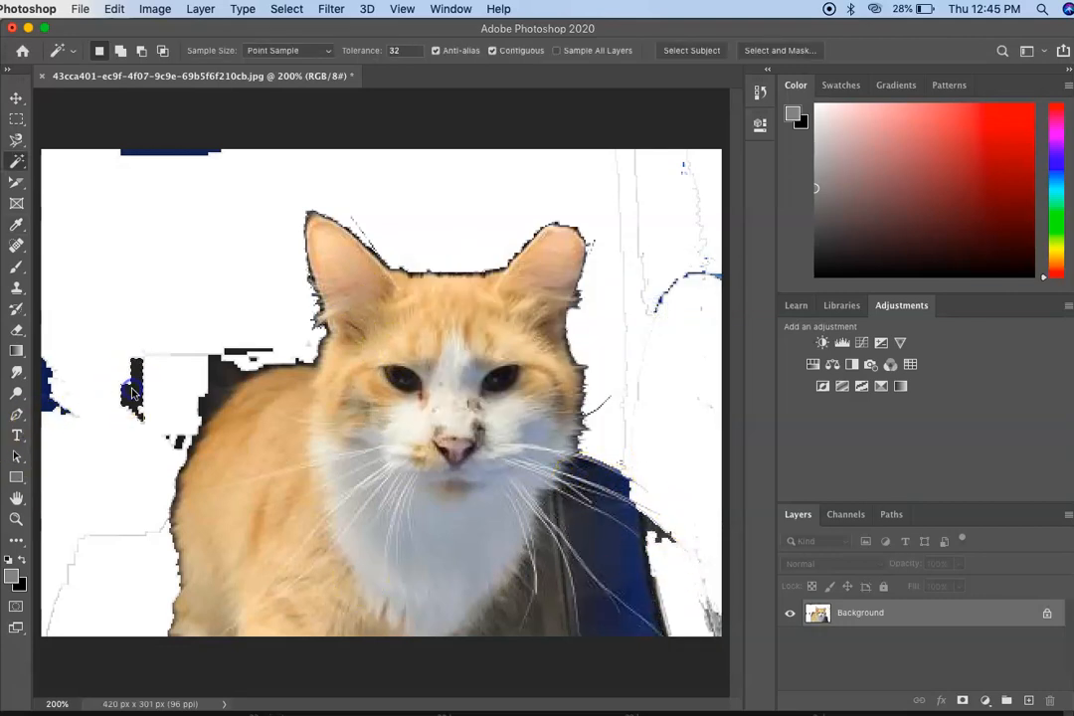
key("shift+BackSpace")
left_click(664, 294)
left_click(216, 384)
key("shift+BackSpace")
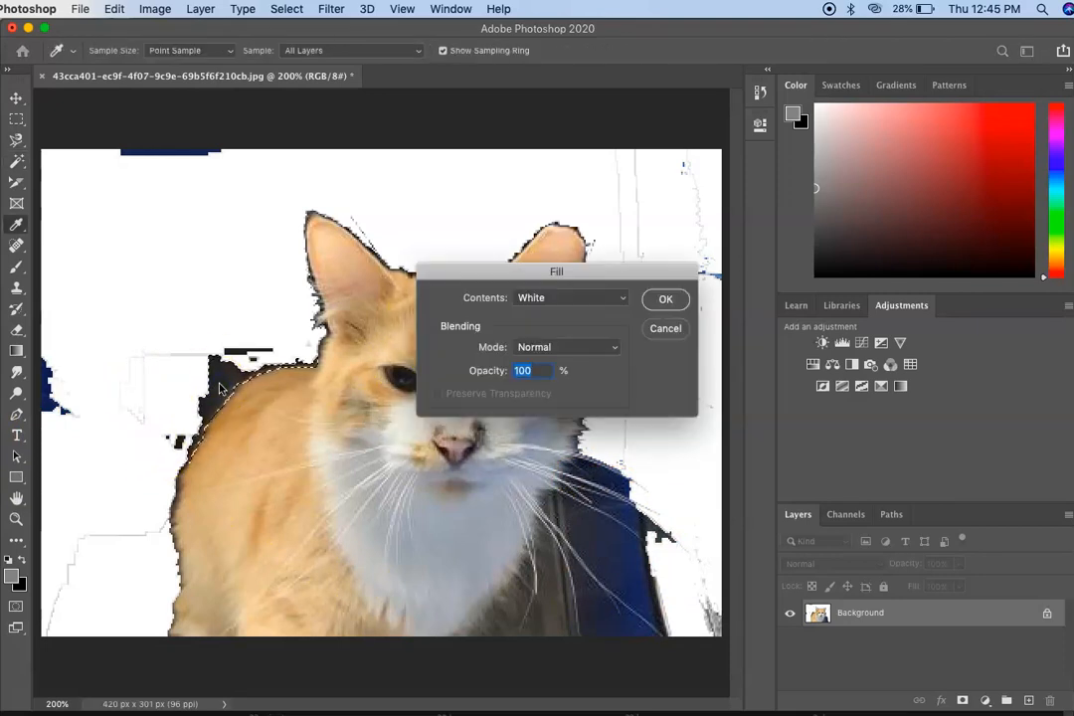
left_click(665, 297)
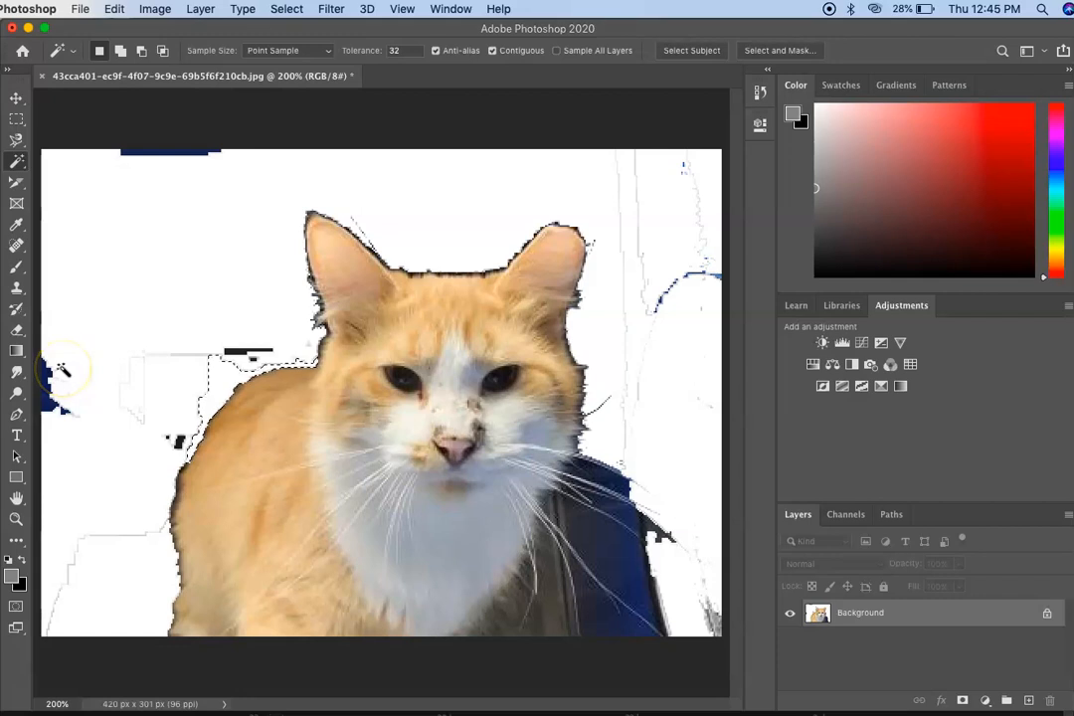
- Enlarge the Eraser brush to 100 and try to erase the background in the photo's upper-left area
left_click(18, 327)
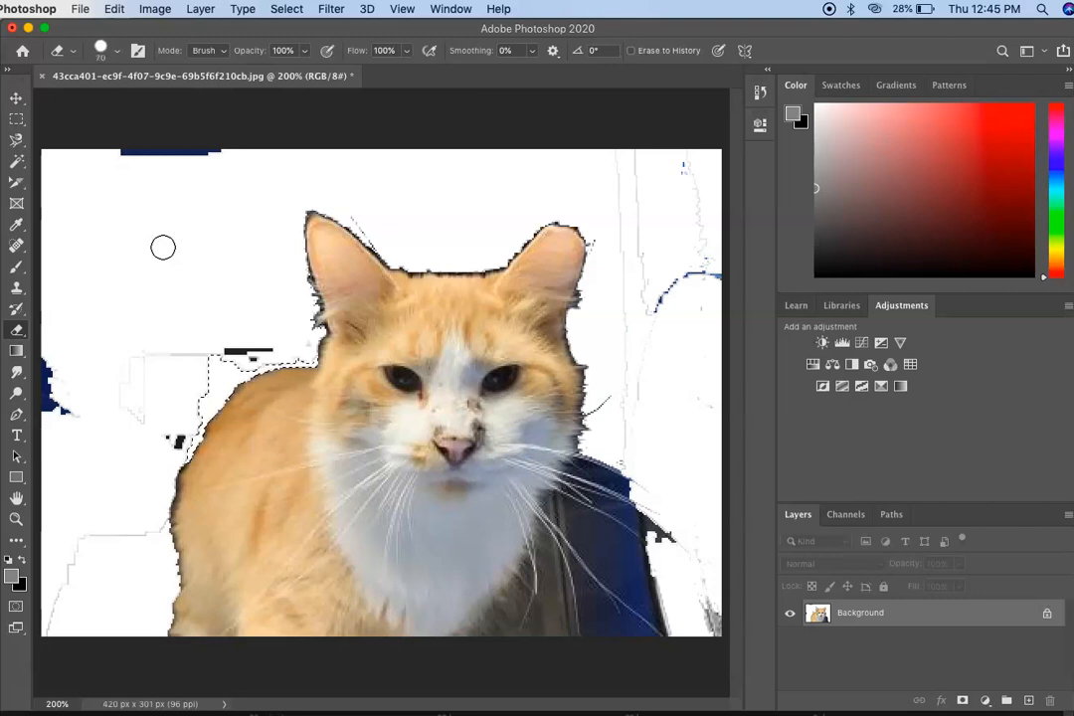
key("]")
left_click_drag(167, 230, 170, 205)
left_click(112, 199)
left_click(168, 192)
left_click(143, 206)
- Unlock the Background layer and clear the active selection so the Eraser can work on the whole image
left_click(1047, 614)
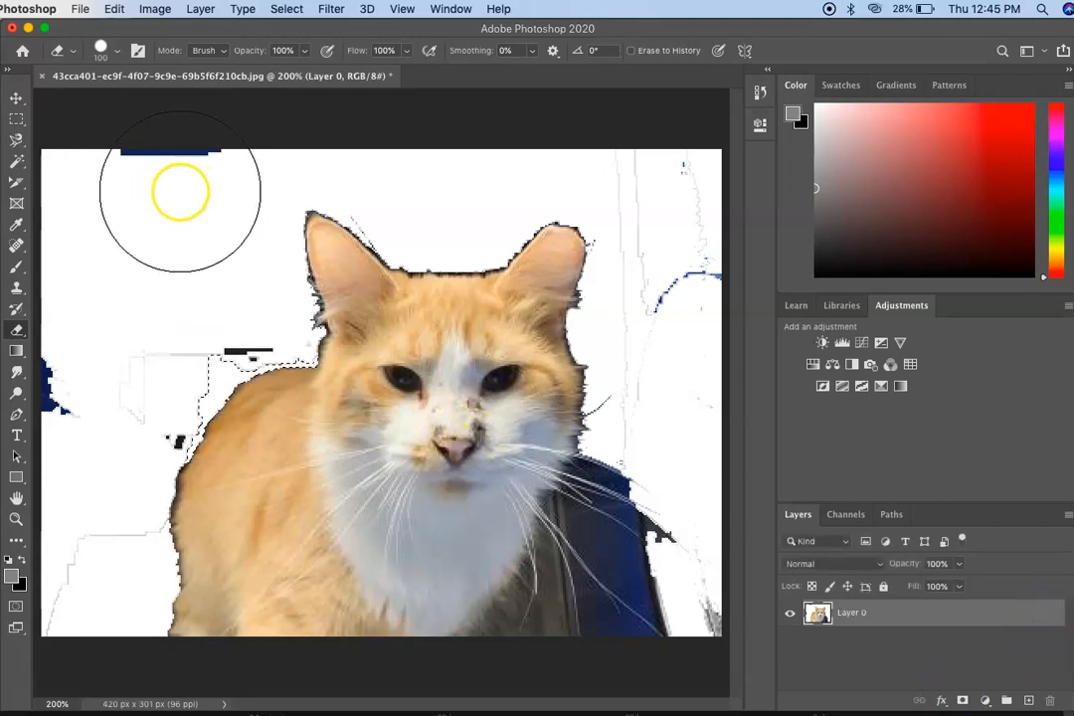
mouse_move(108, 190)
left_mouse_down()
mouse_move(156, 180)
mouse_move(152, 166)
mouse_move(153, 292)
left_mouse_up()
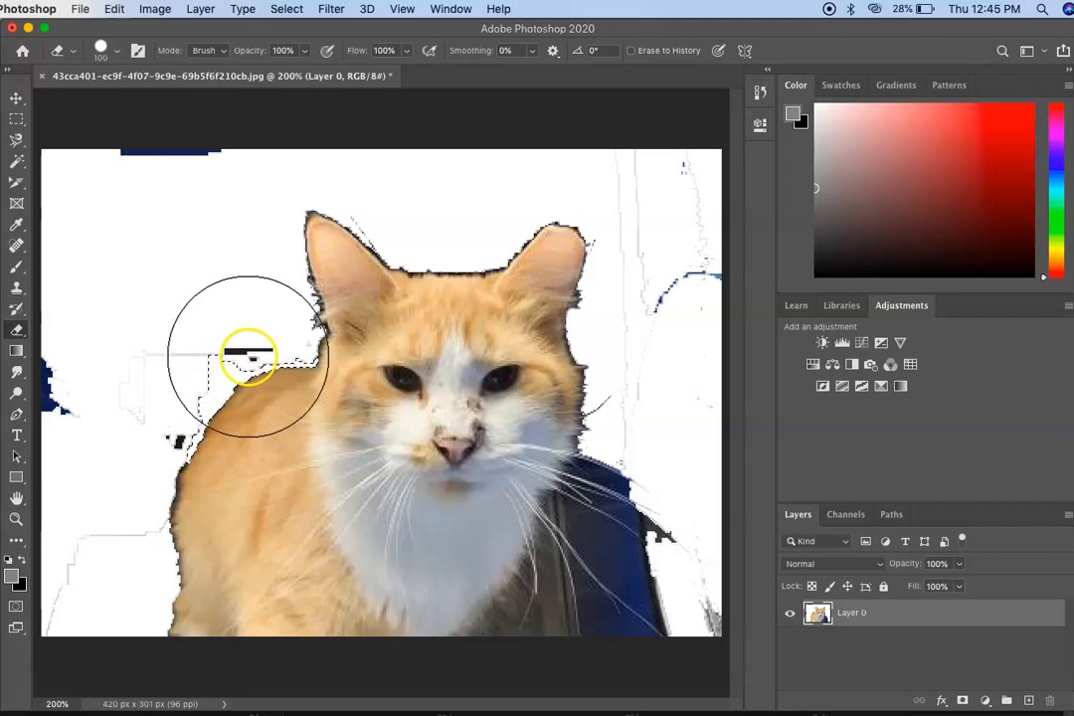
left_click(287, 9)
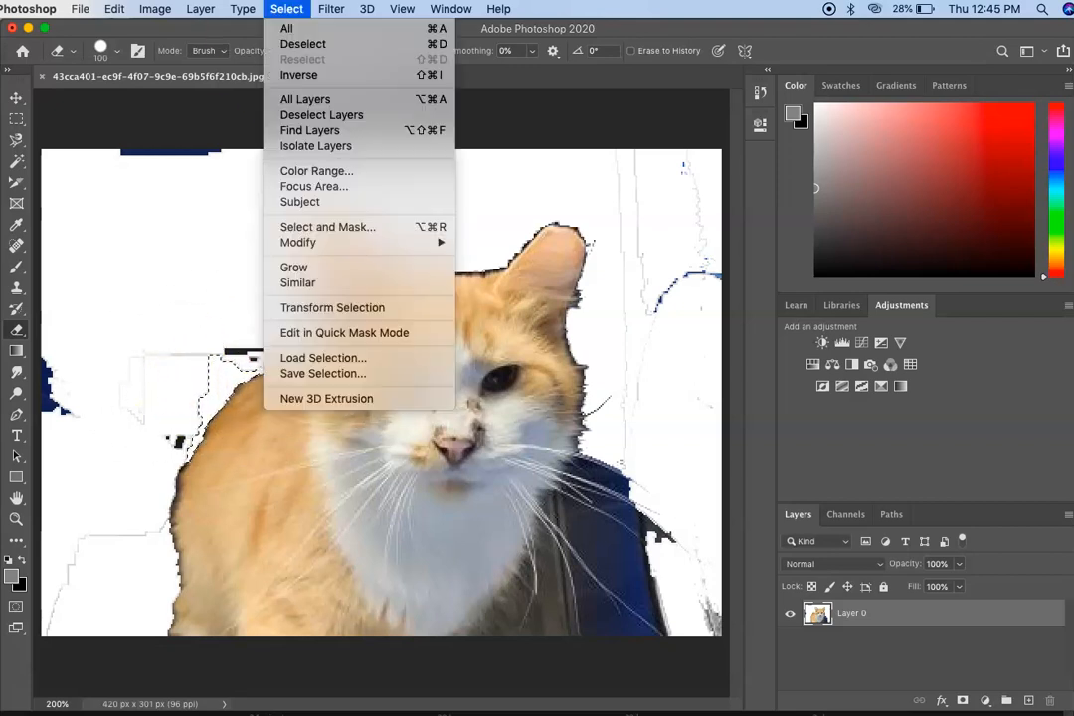
left_click(284, 47)
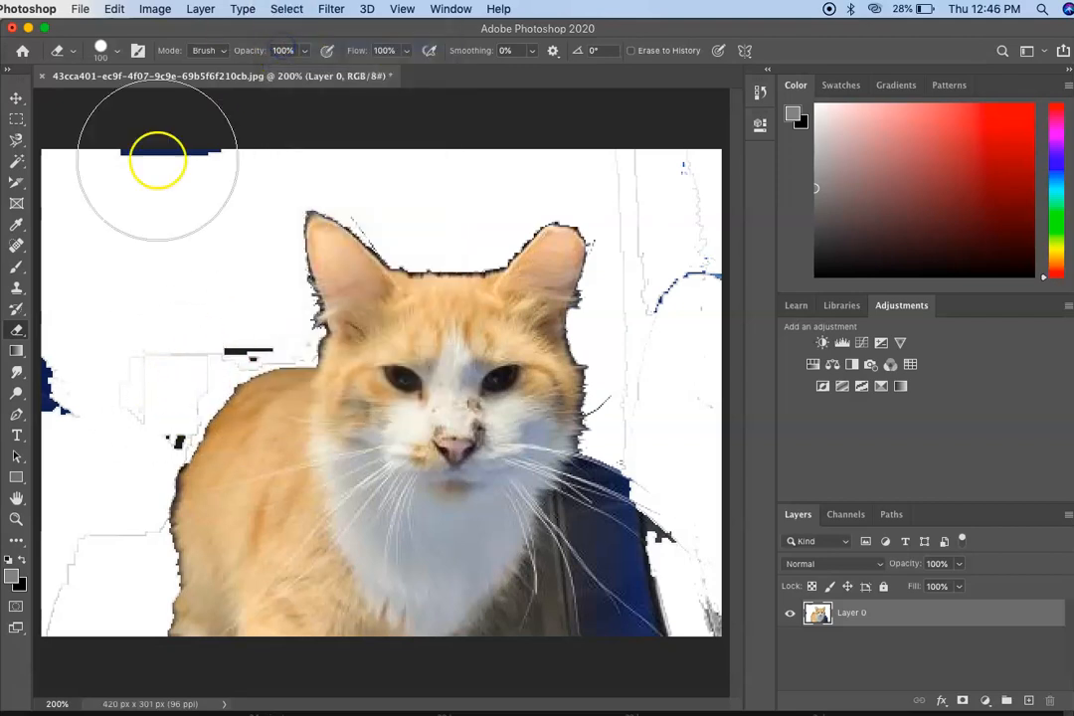
- Erase the white background and leftover patches around the cat to transparency with broad Eraser strokes
mouse_move(180, 206)
left_mouse_down()
mouse_move(112, 194)
mouse_move(84, 168)
mouse_move(88, 307)
mouse_move(72, 379)
mouse_move(74, 598)
mouse_move(65, 623)
left_mouse_up()
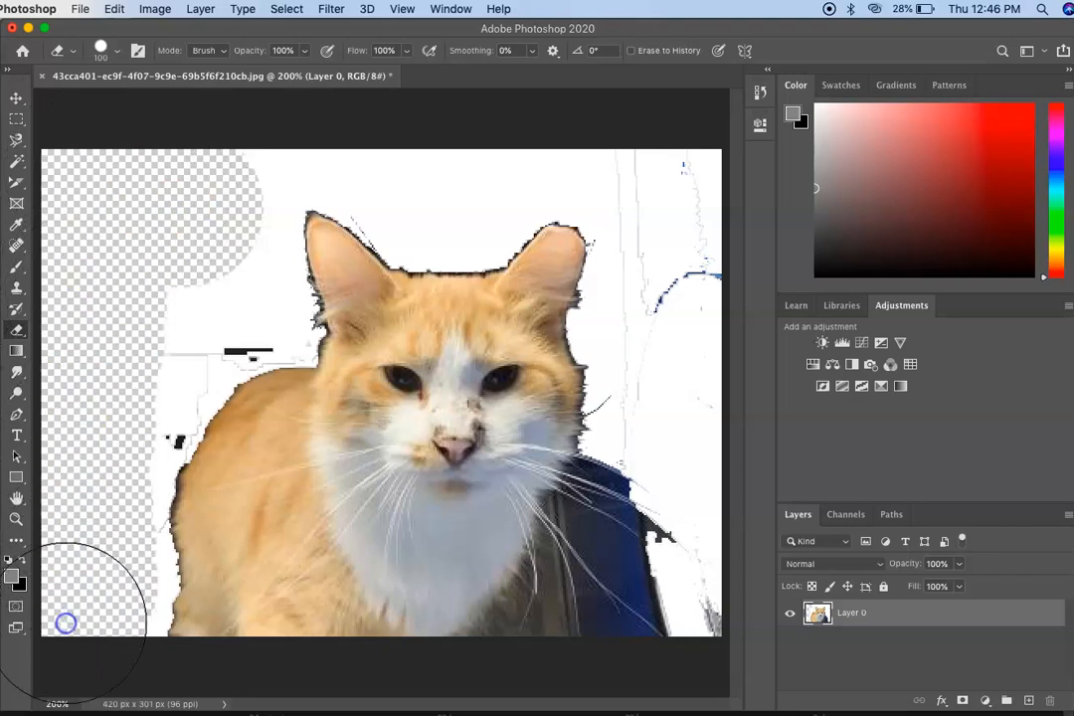
mouse_move(230, 136)
left_mouse_down()
mouse_move(349, 124)
mouse_move(454, 161)
mouse_move(558, 135)
mouse_move(662, 164)
mouse_move(679, 205)
mouse_move(684, 366)
mouse_move(748, 574)
left_mouse_up()
mouse_move(149, 428)
left_mouse_down()
mouse_move(174, 249)
mouse_move(216, 304)
mouse_move(212, 236)
mouse_move(101, 433)
mouse_move(84, 512)
left_mouse_up()
left_click(84, 554)
left_click(94, 574)
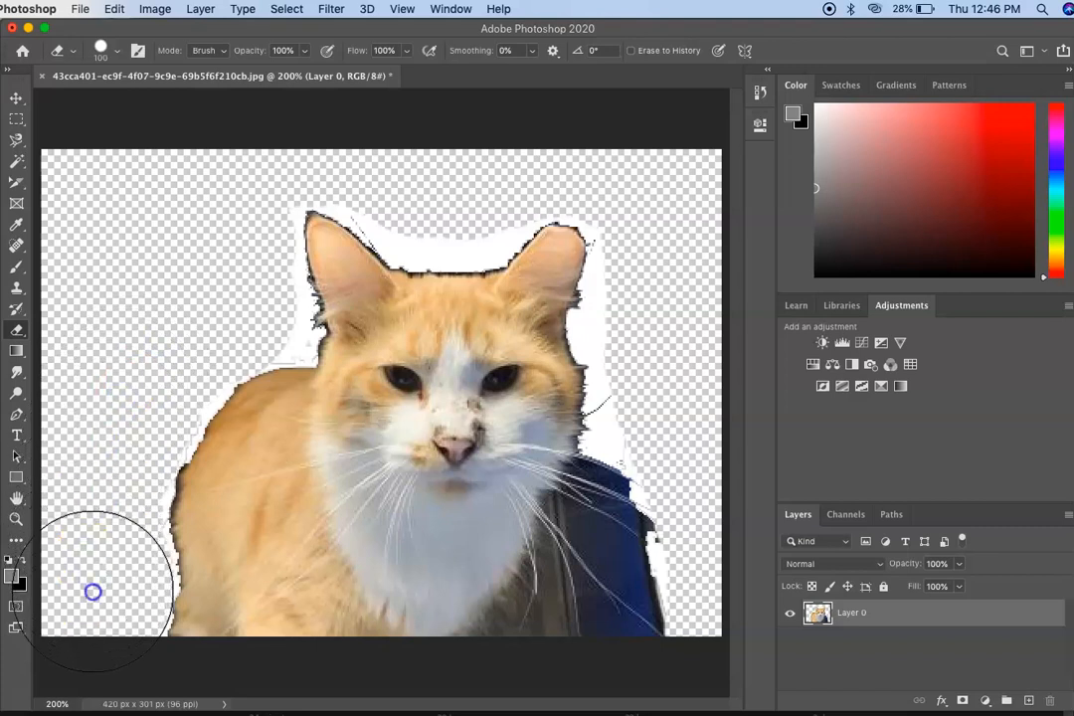
- Erase more of the white fringe between the cat's ears and beside its right-hand side with the Eraser
mouse_move(338, 229)
left_mouse_down()
mouse_move(460, 194)
mouse_move(467, 182)
left_mouse_up()
left_click(441, 185)
mouse_move(636, 191)
left_mouse_down()
mouse_move(665, 268)
mouse_move(646, 187)
left_mouse_up()
left_click(667, 276)
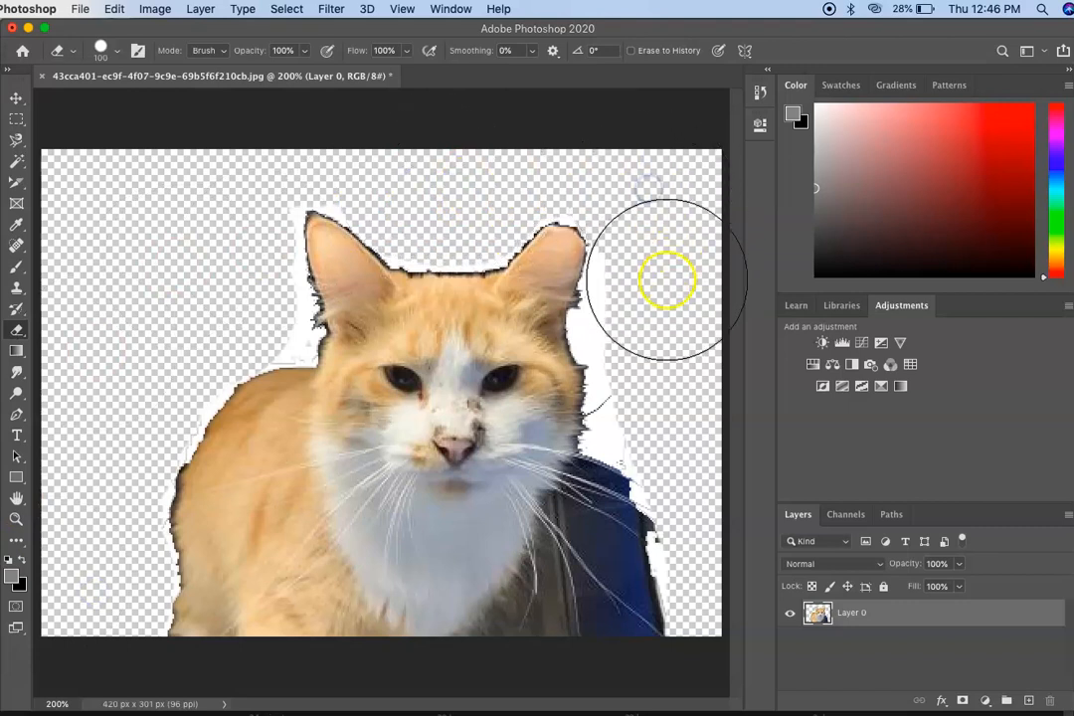
left_click(661, 333)
left_click(695, 523)
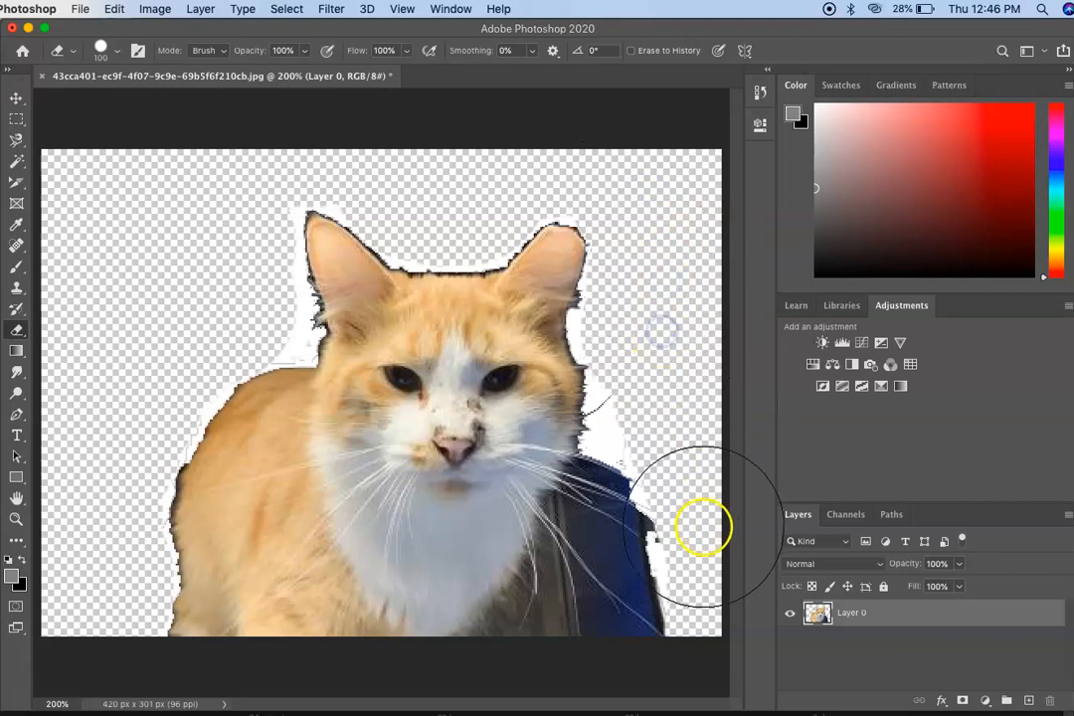
left_click(84, 544)
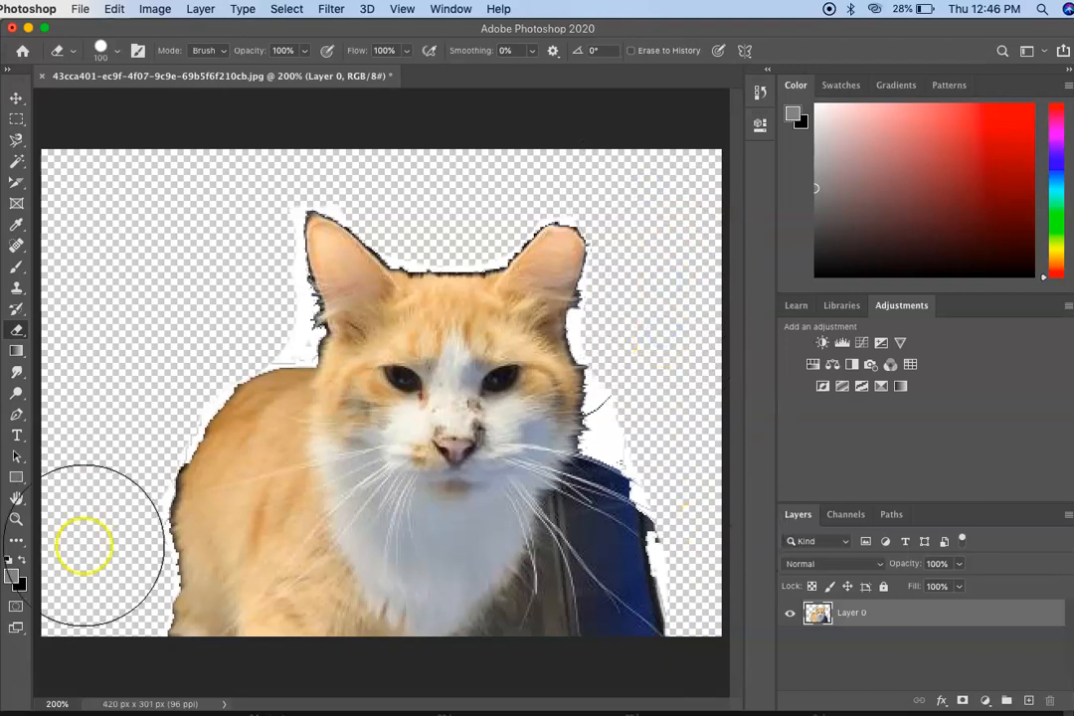
- Start a Magnetic Lasso outline below the cat's right-hand ear and trace down the side of the face to the chair's top edge
left_click(16, 141)
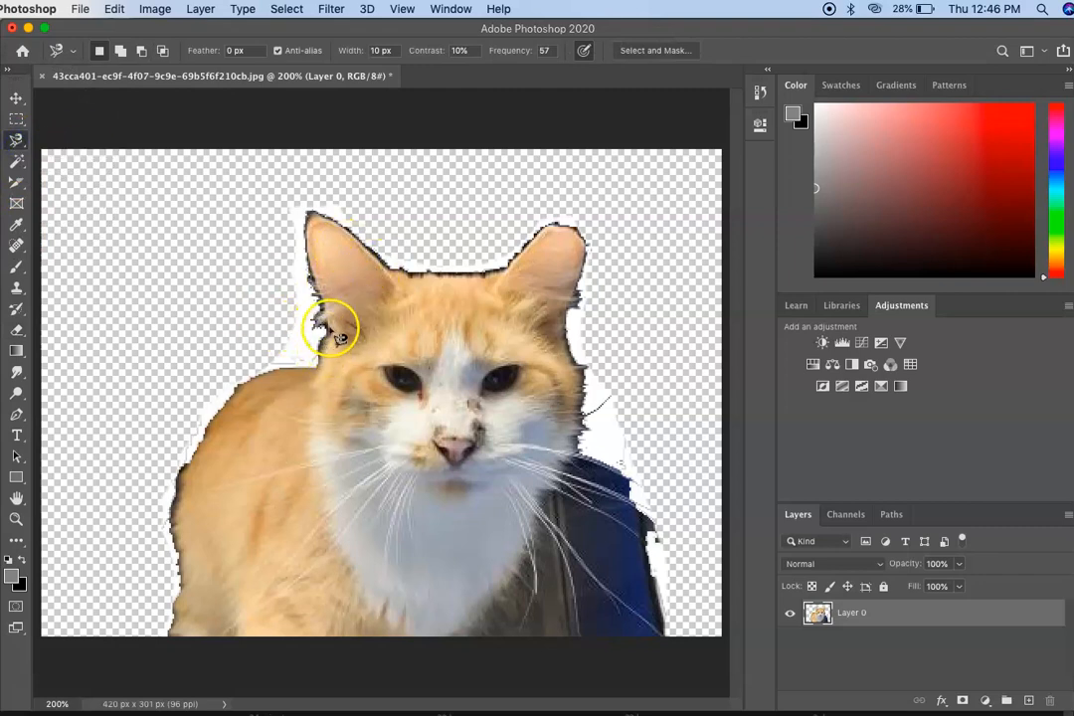
left_click(576, 289)
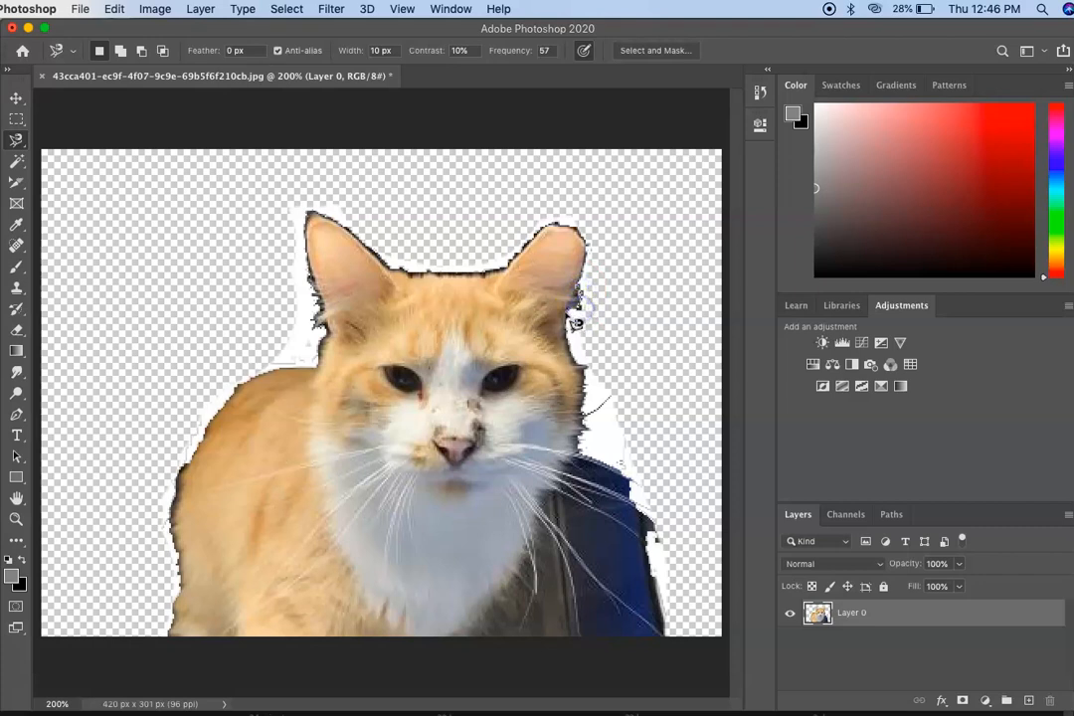
left_click(573, 360)
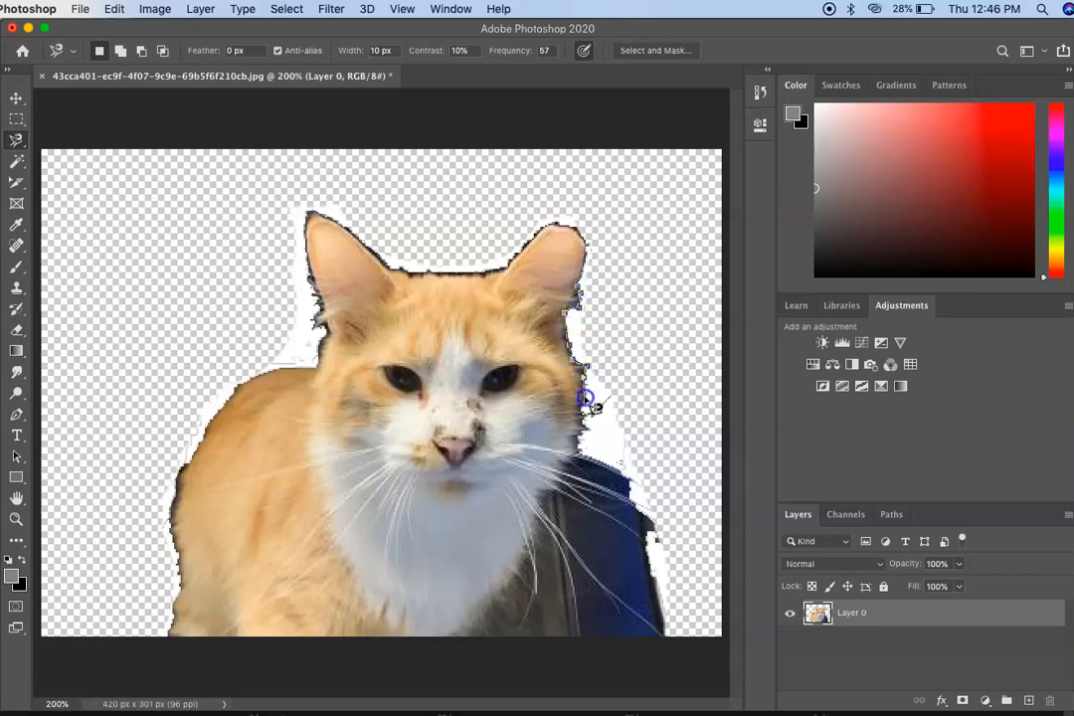
left_click(579, 452)
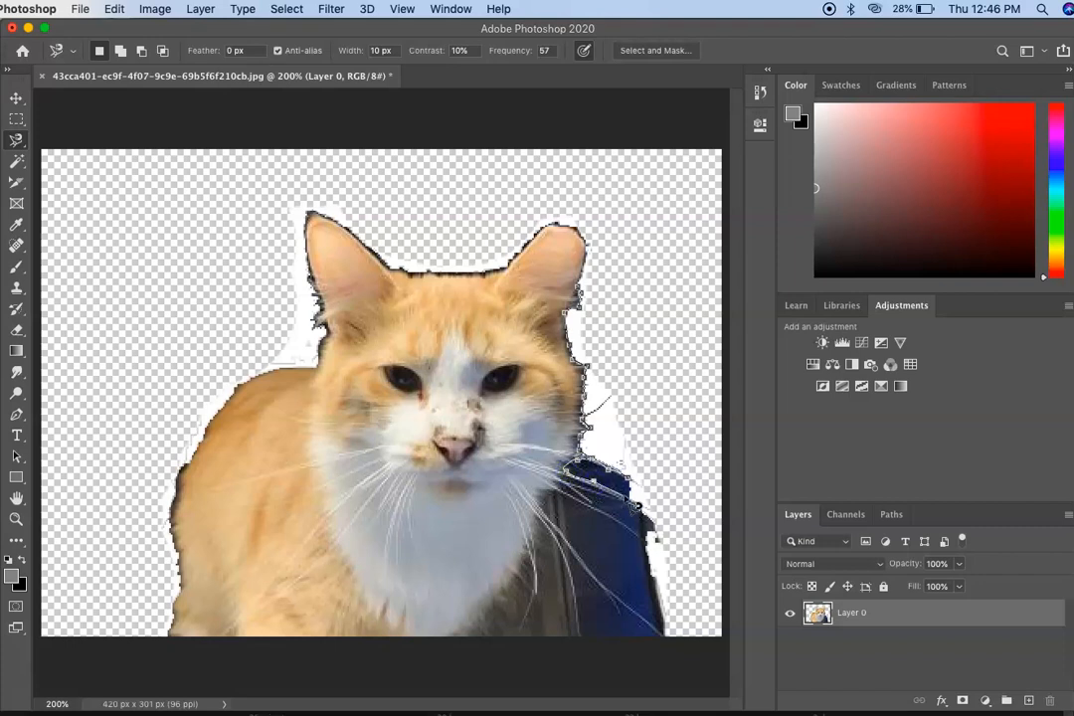
- Continue the Magnetic Lasso outline around the upper and long diagonal whiskers that cross the blue chair
left_click(651, 518)
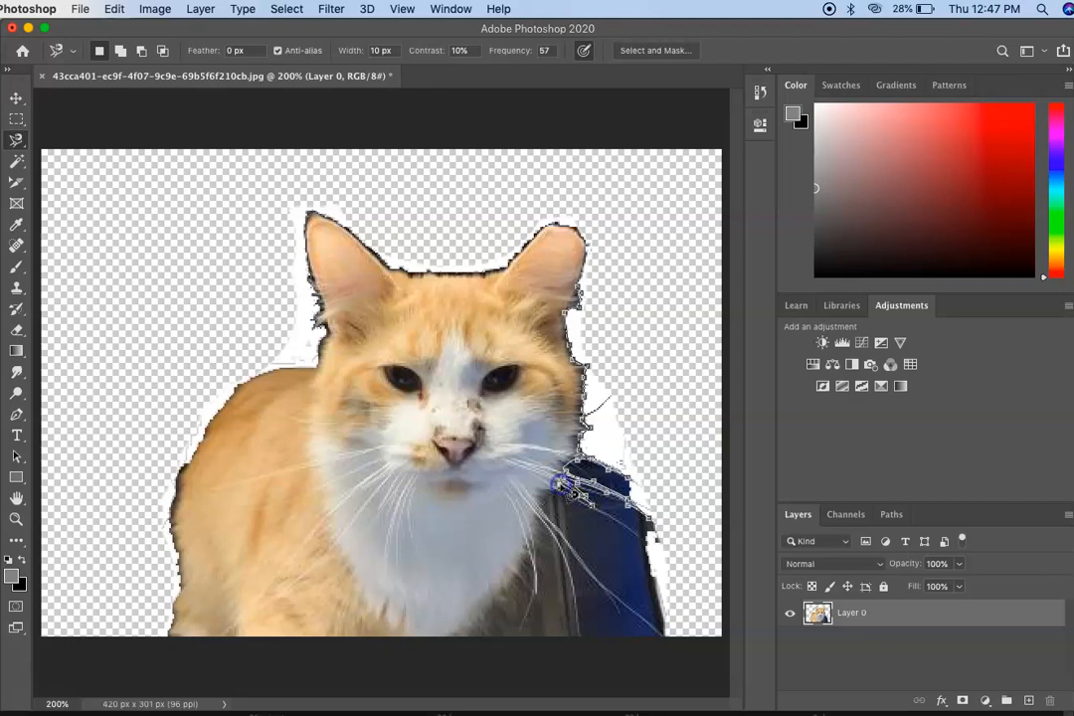
left_click(596, 510)
left_click(648, 542)
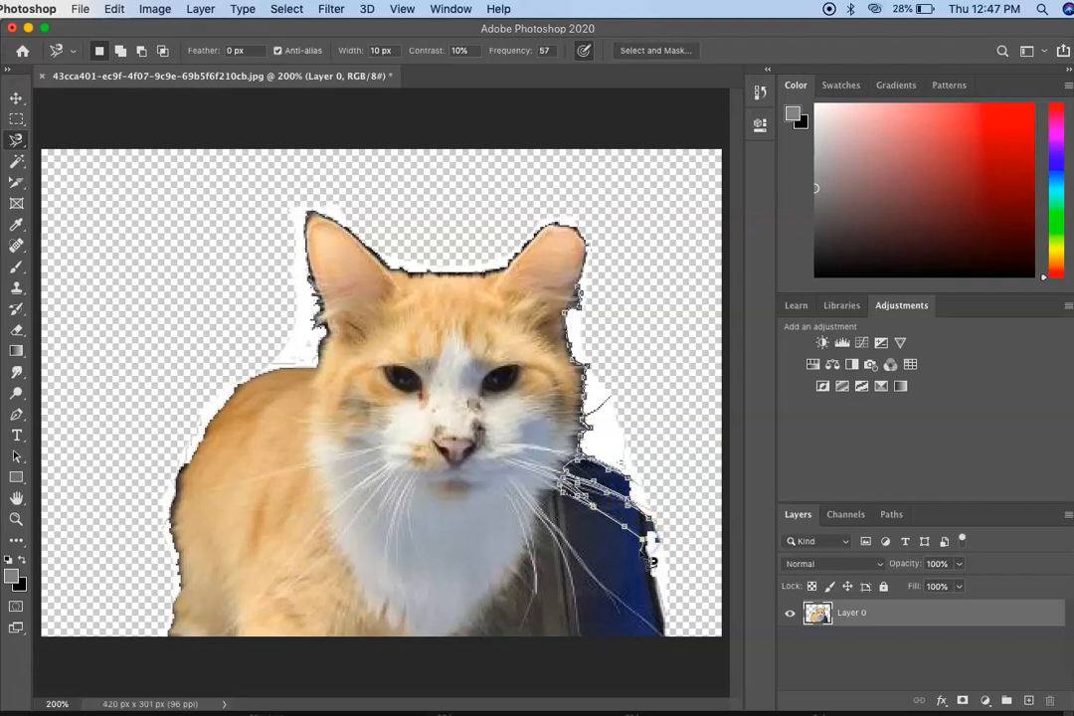
left_click(576, 503)
left_click(559, 491)
left_click(603, 582)
left_click(641, 614)
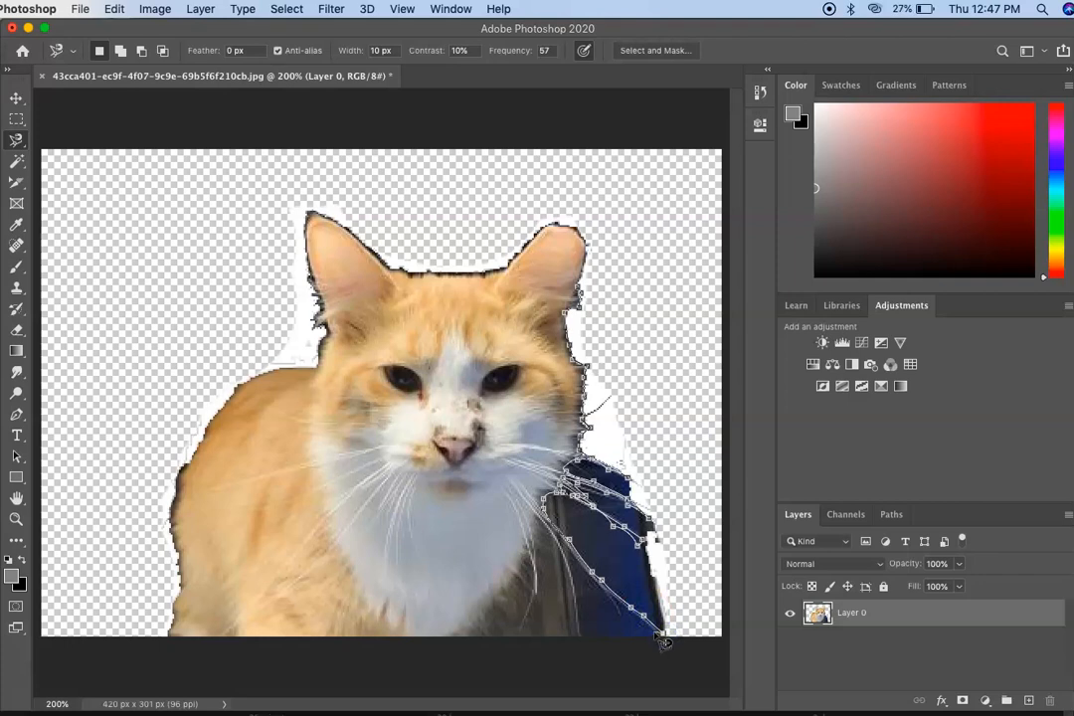
left_click(623, 611)
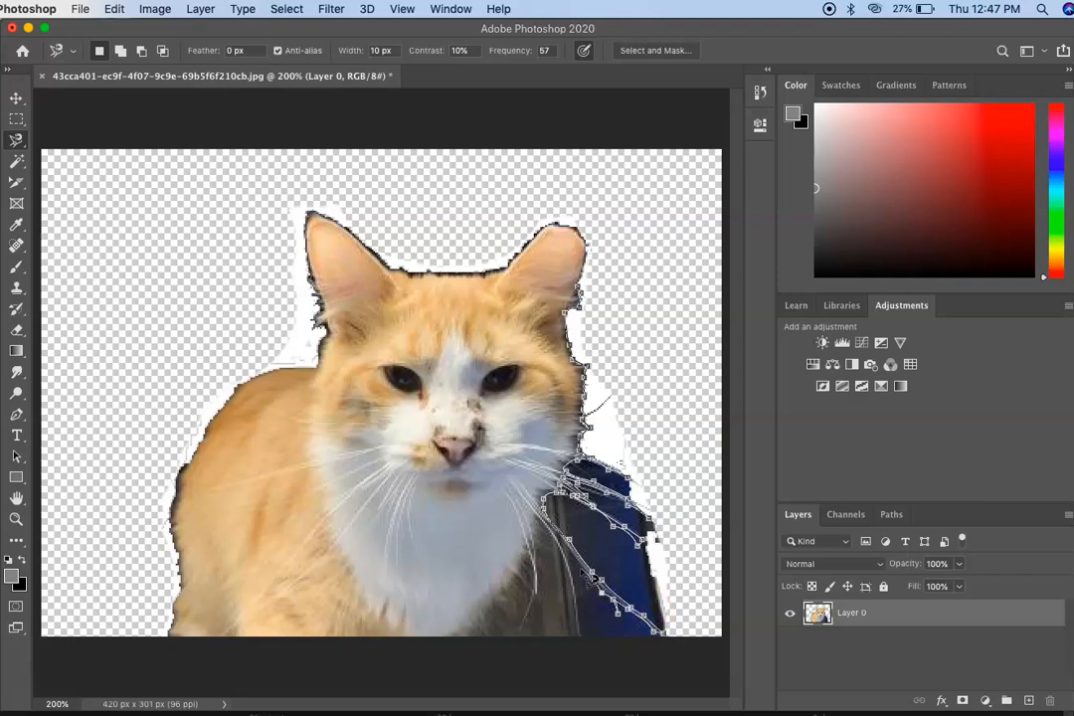
- Trace the Magnetic Lasso around the lowest whiskers and along the chest down to the photo's bottom edge
left_click(549, 522)
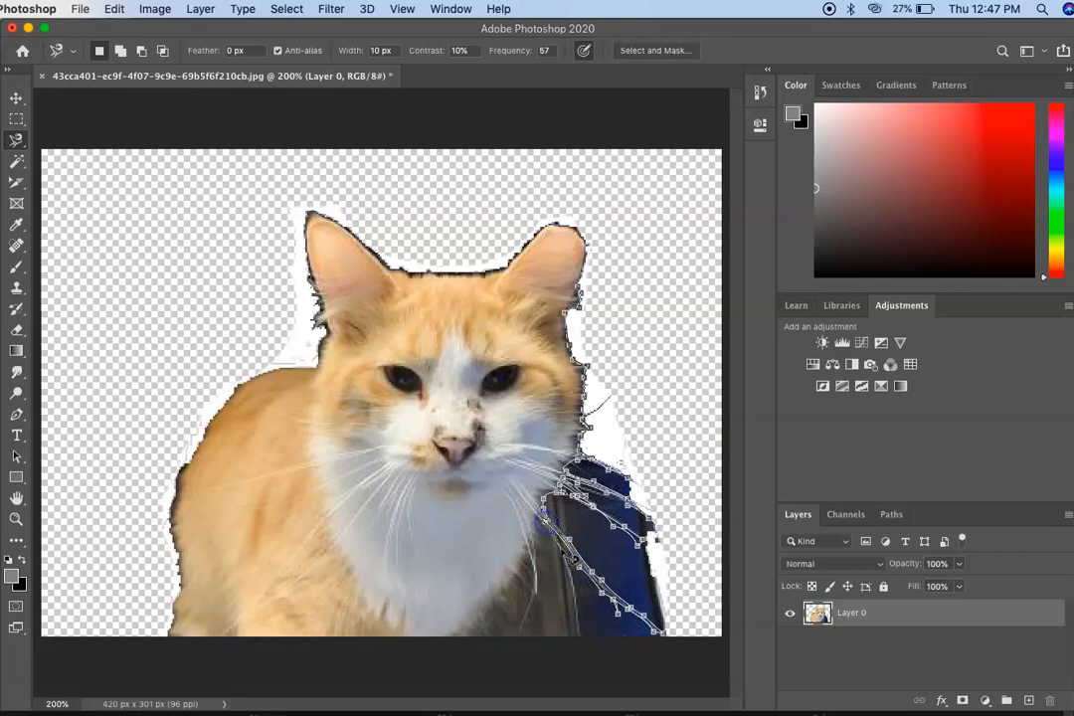
left_click(577, 616)
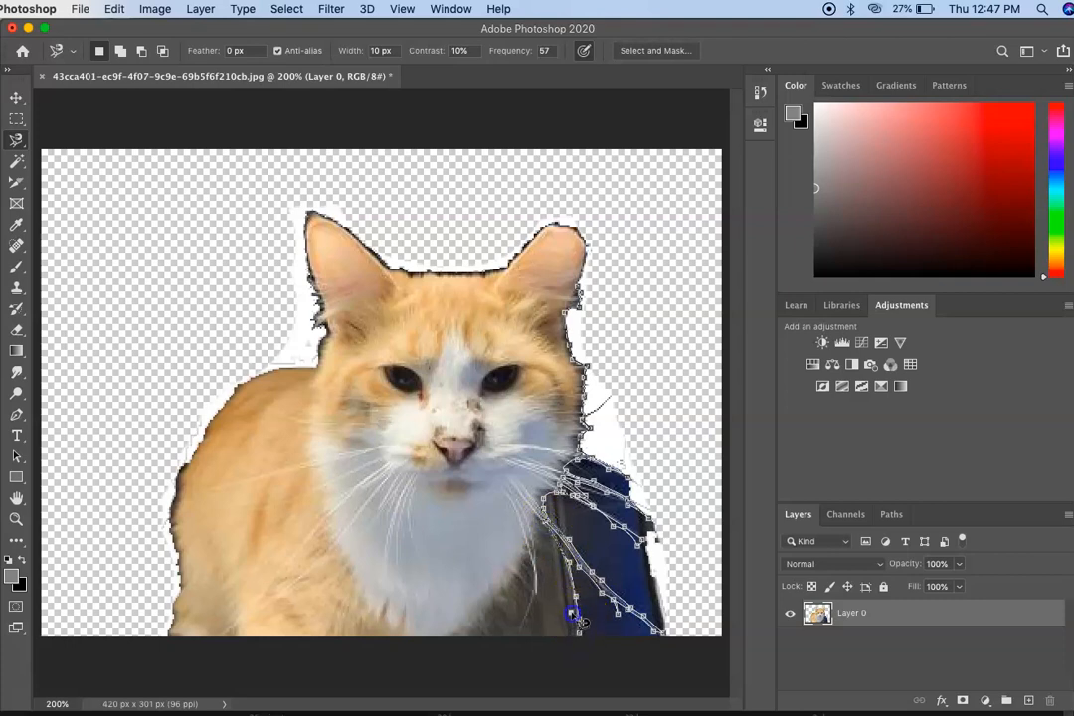
left_click(539, 520)
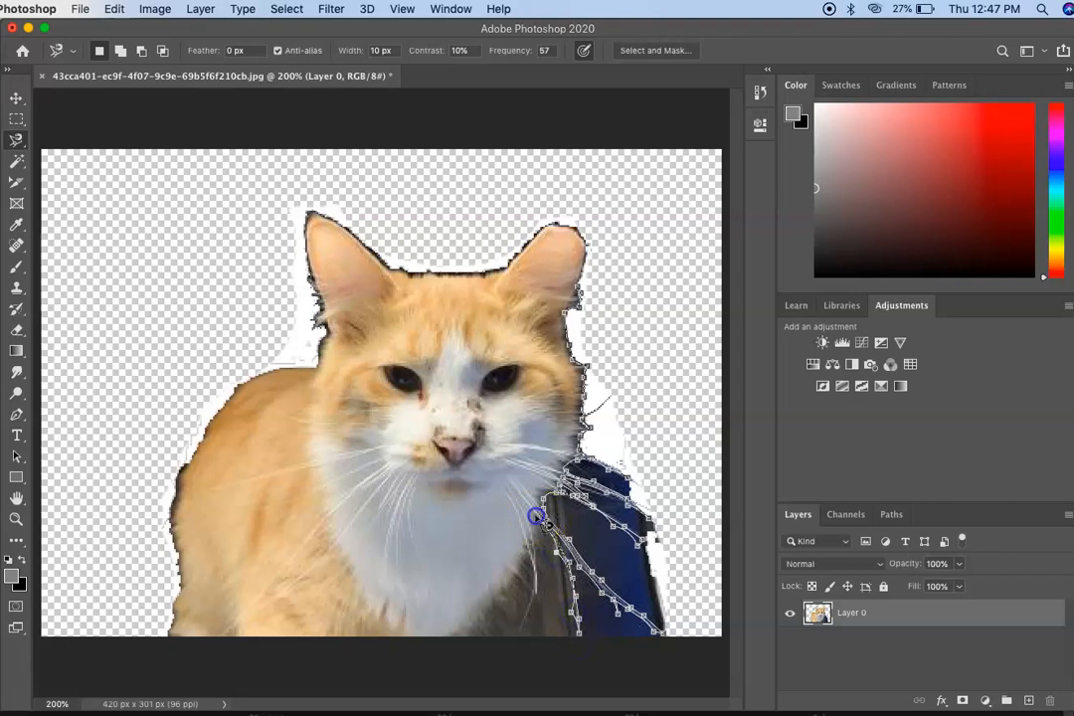
left_click(538, 585)
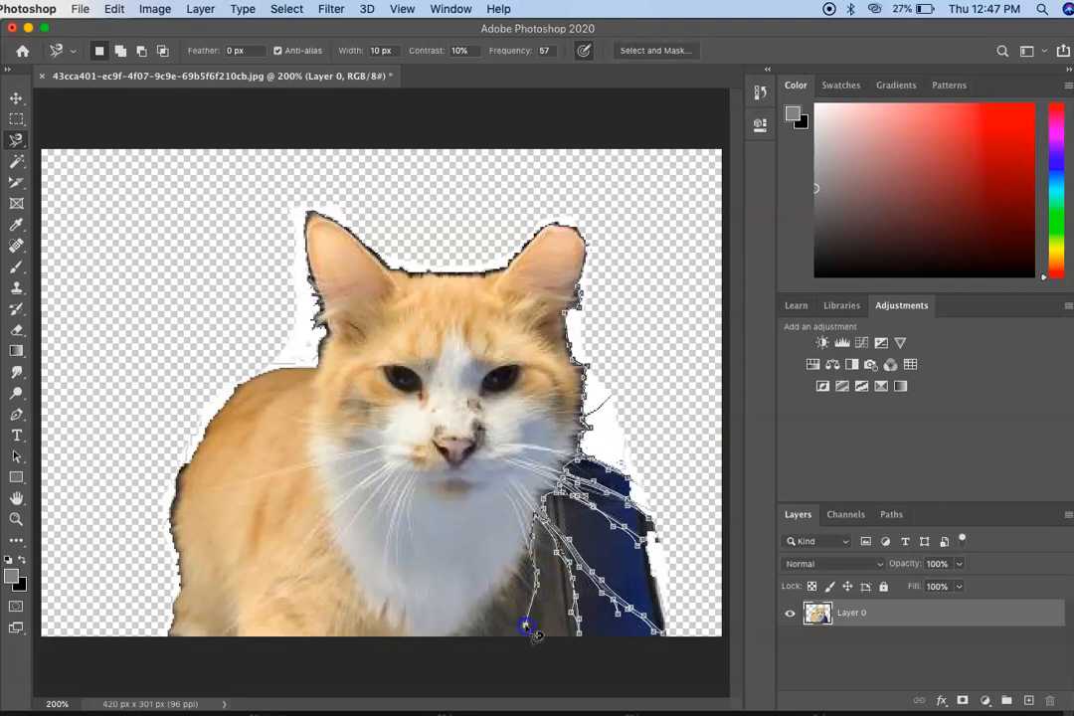
left_click(528, 599)
left_click(527, 555)
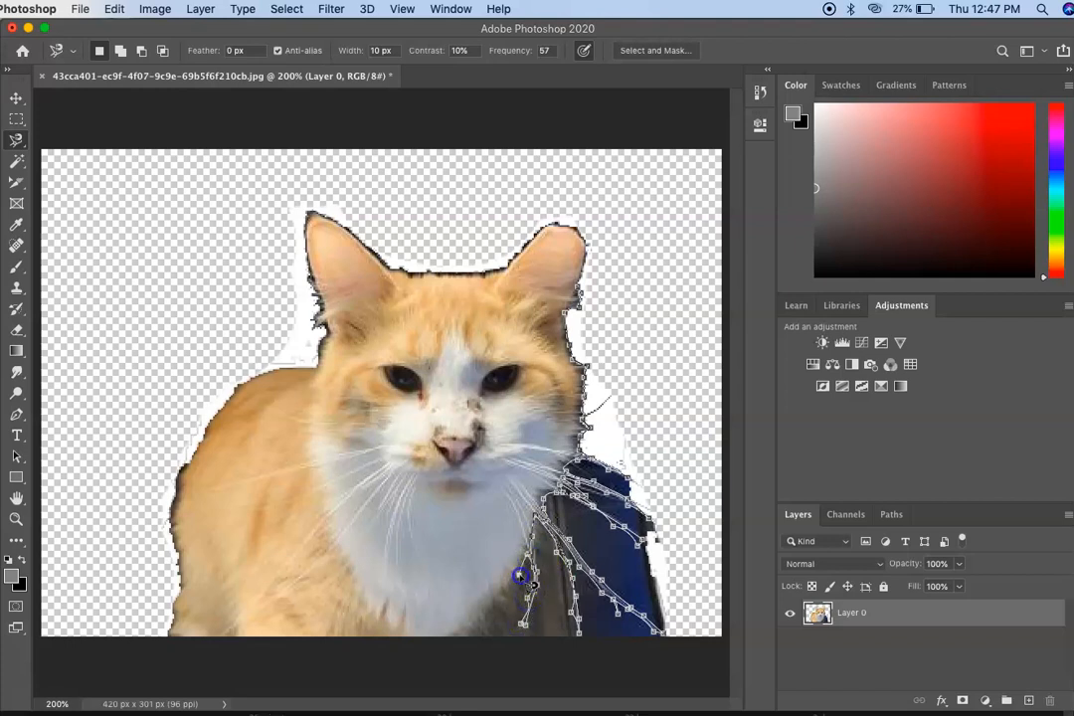
left_click(486, 617)
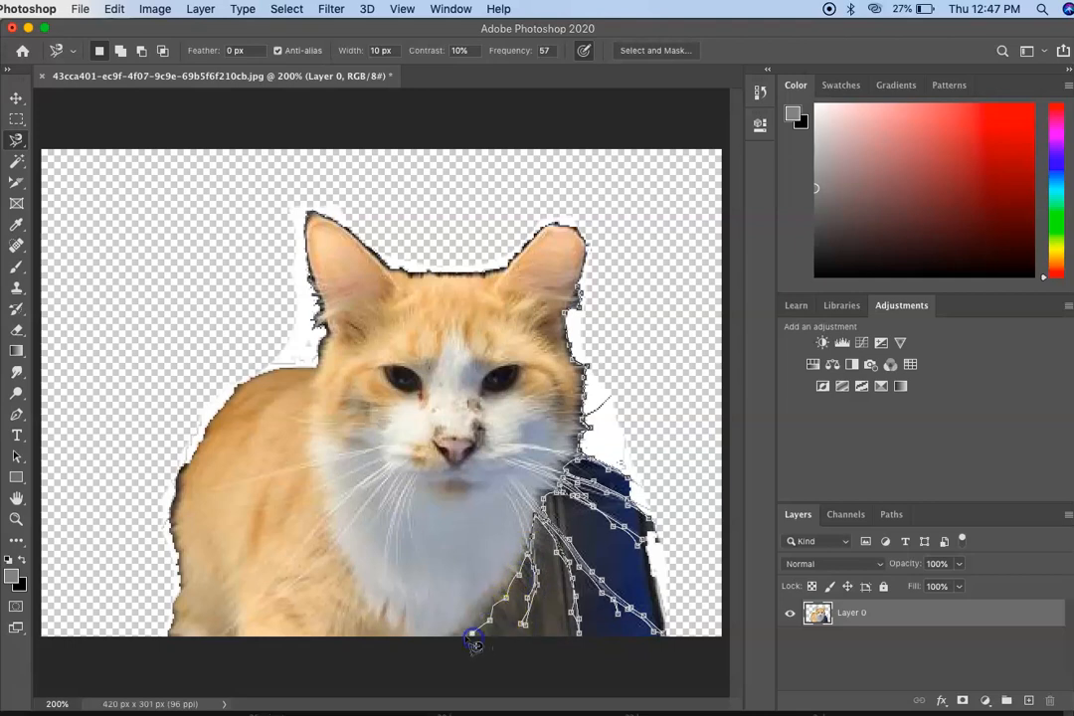
- Carry the Magnetic Lasso outline along the photo's bottom edge and up the cat's back
left_click(172, 633)
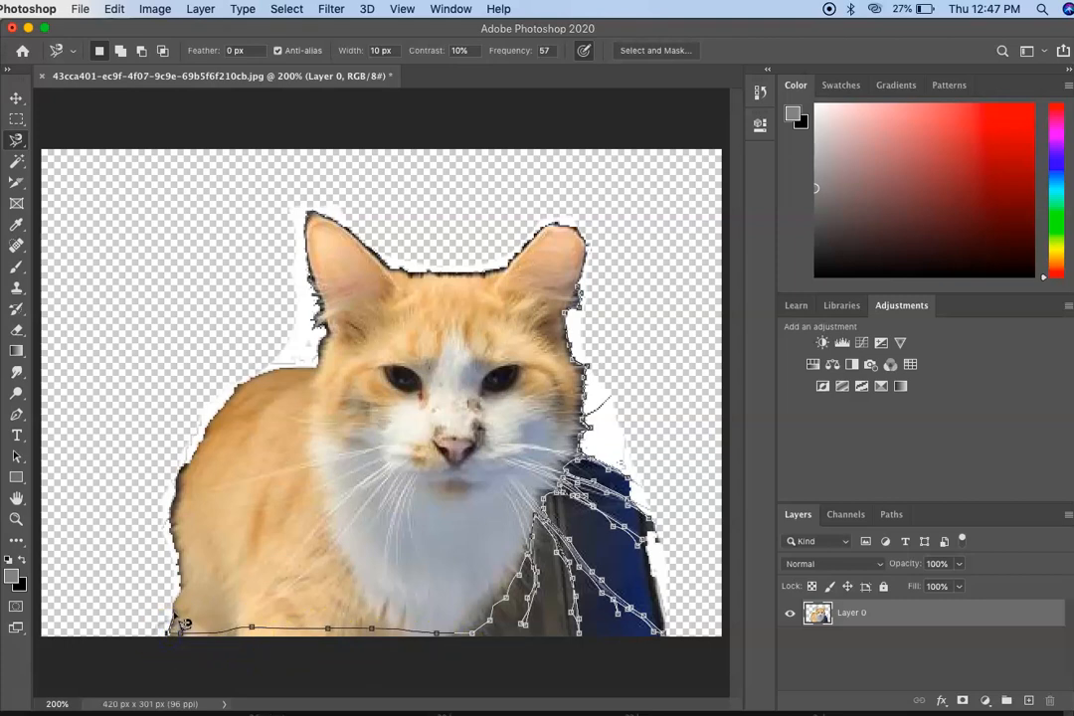
left_click(173, 540)
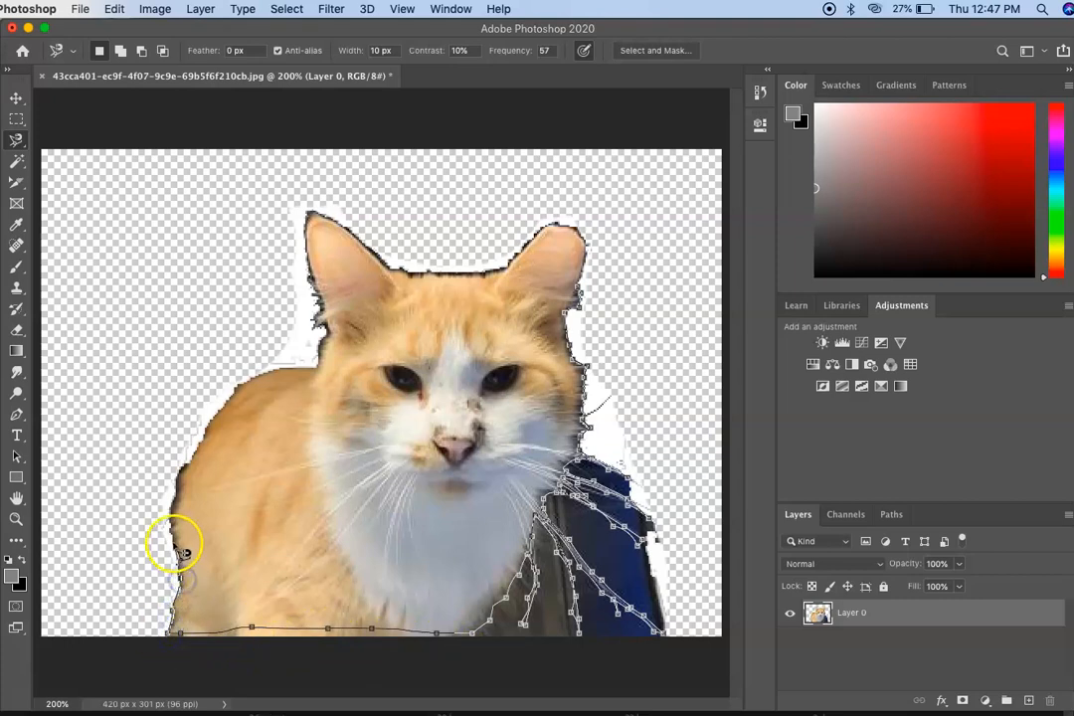
left_click(189, 469)
left_click(251, 384)
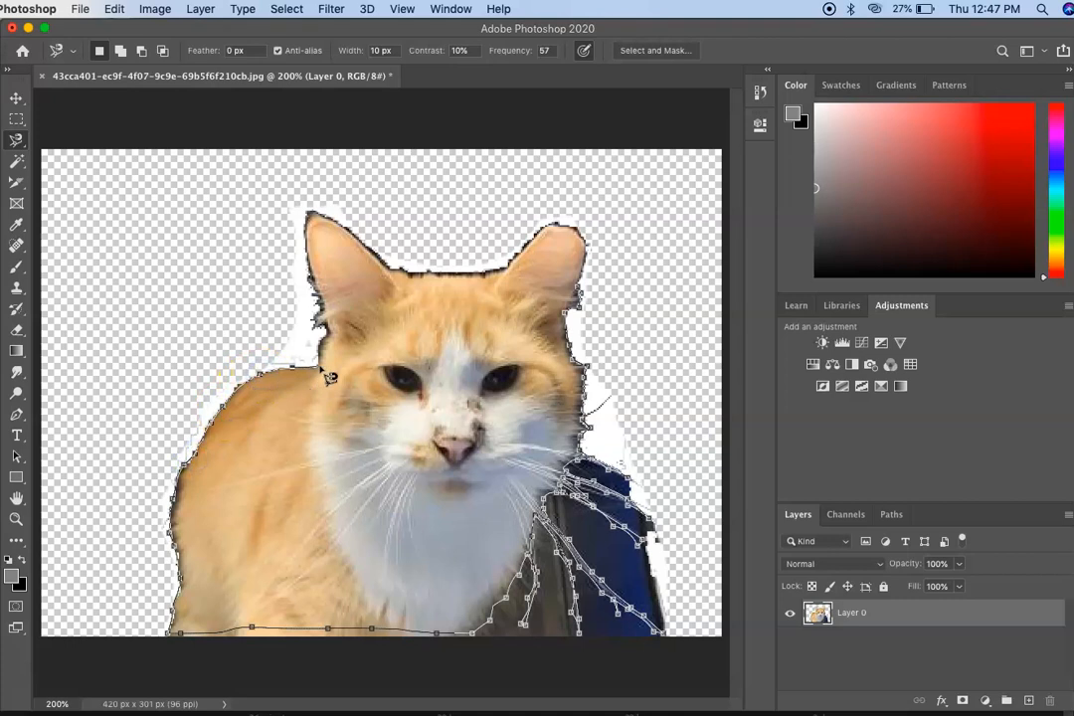
- Trace the neck, both ears and the top of the head with the Magnetic Lasso and close the outline at its starting point
left_click(330, 335)
left_click(312, 245)
left_click(309, 212)
left_click(382, 253)
left_click(389, 269)
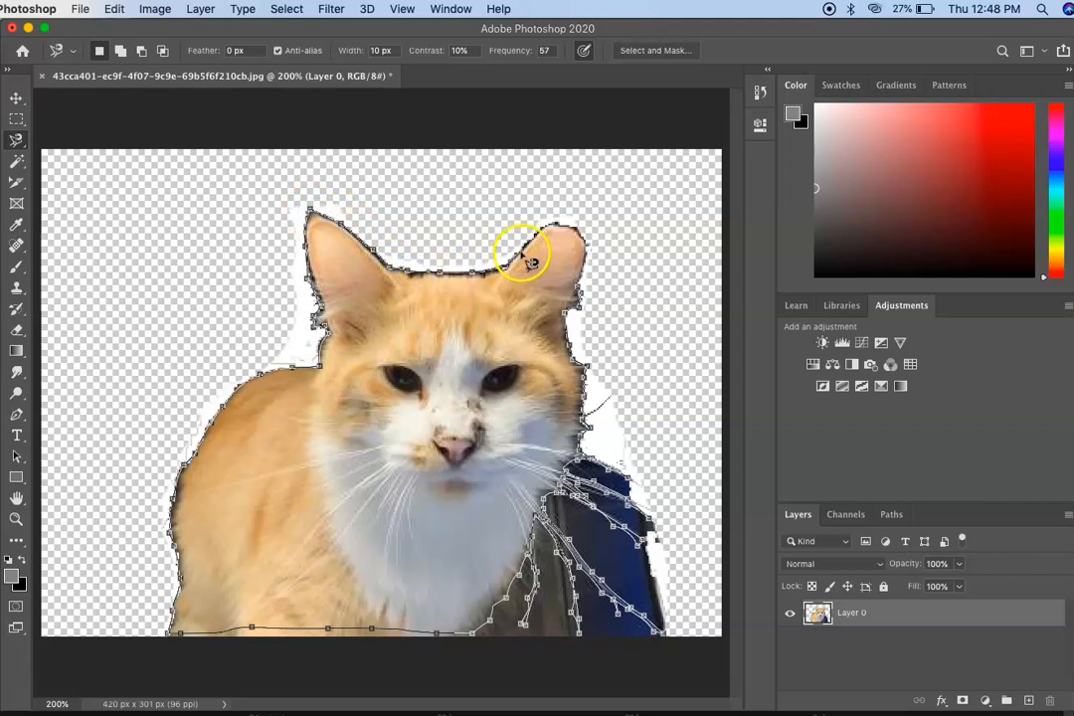
left_click(550, 224)
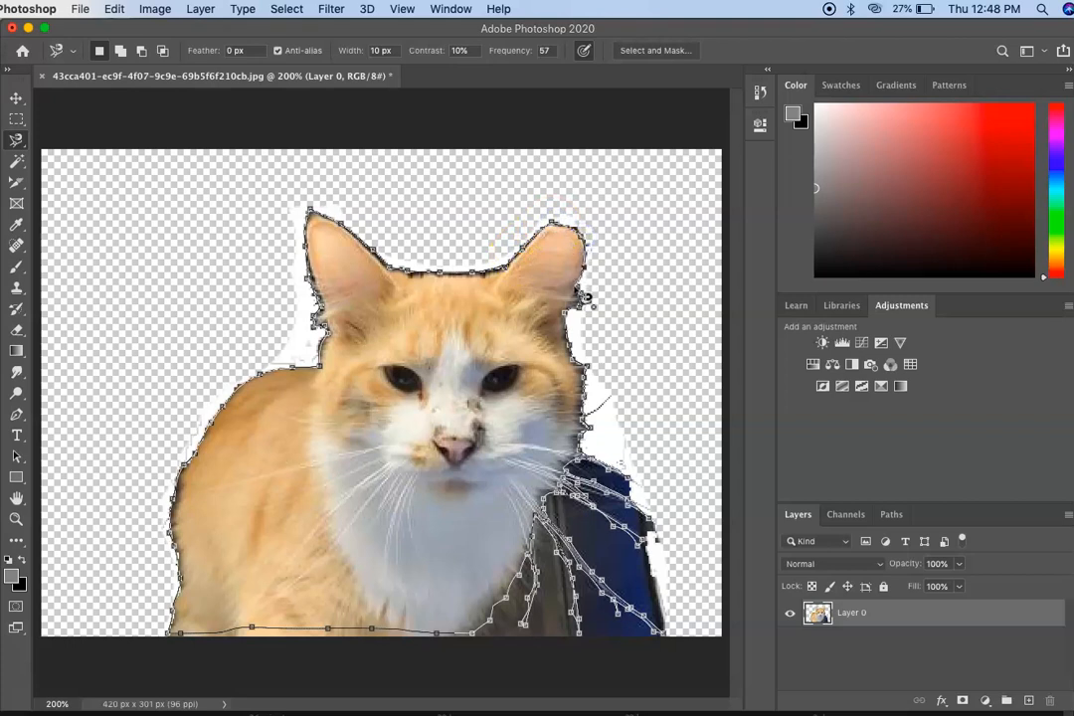
left_click(587, 299)
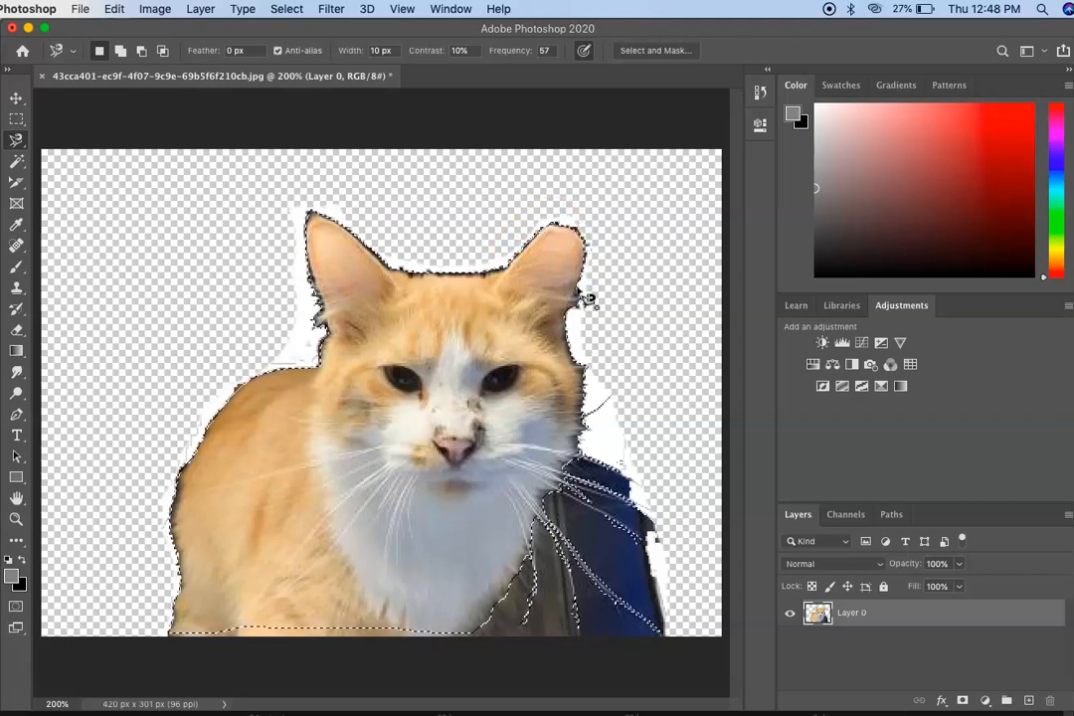
- Invert the cat selection to delete everything outside the outline, and deselect
left_click(287, 10)
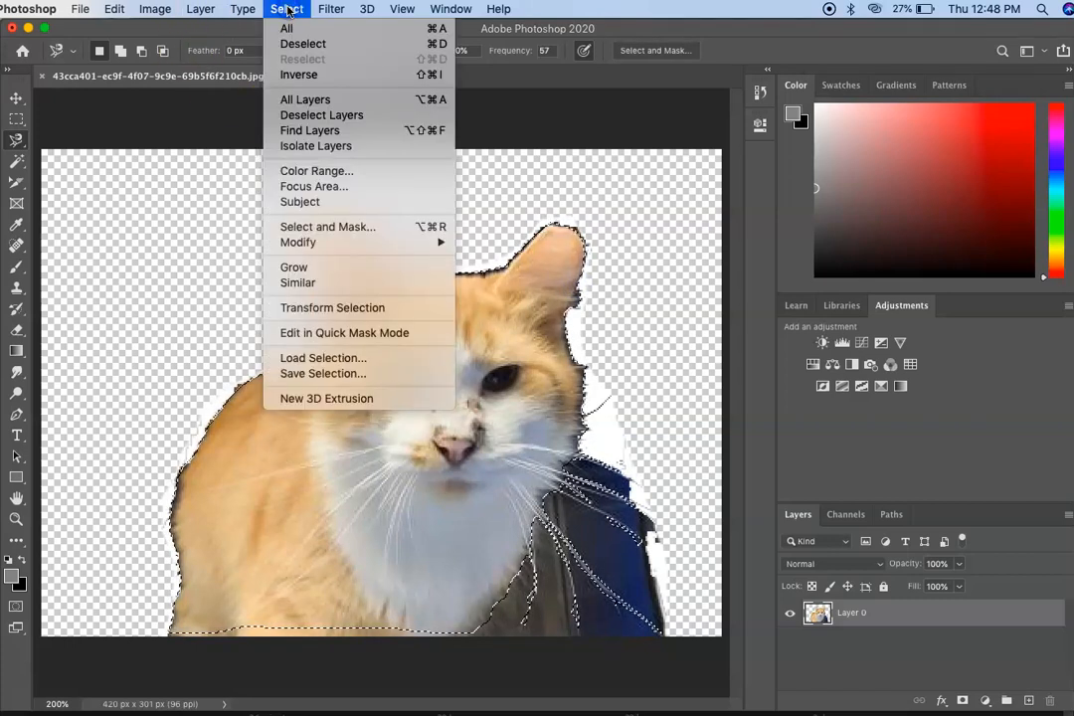
left_click(283, 75)
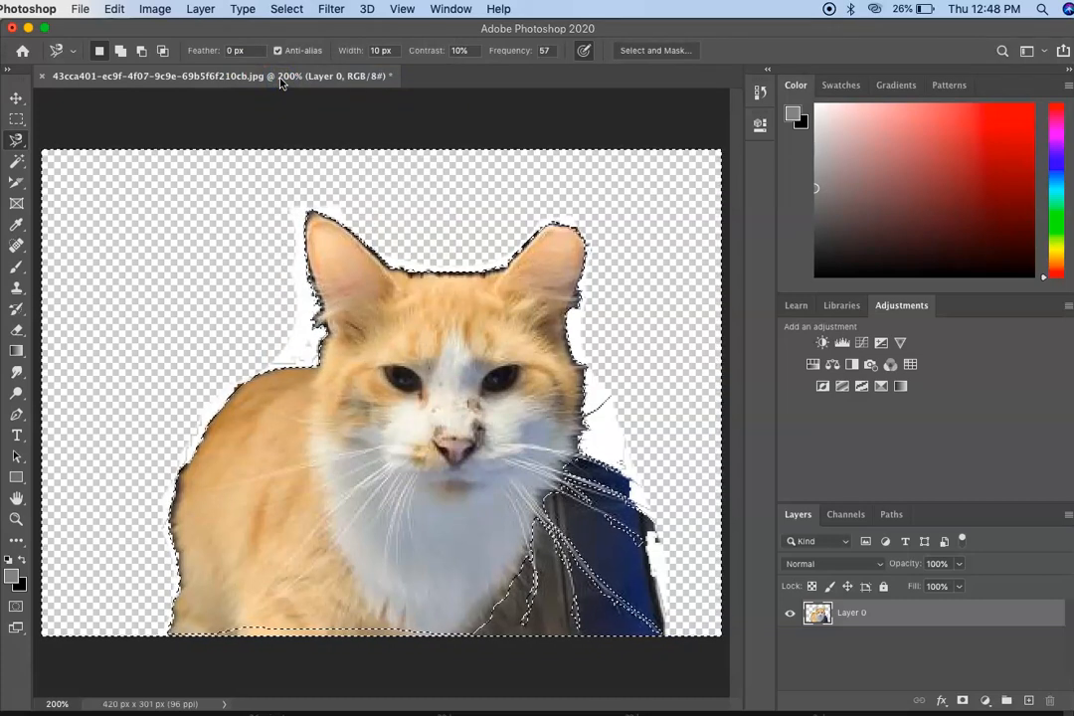
key("Delete")
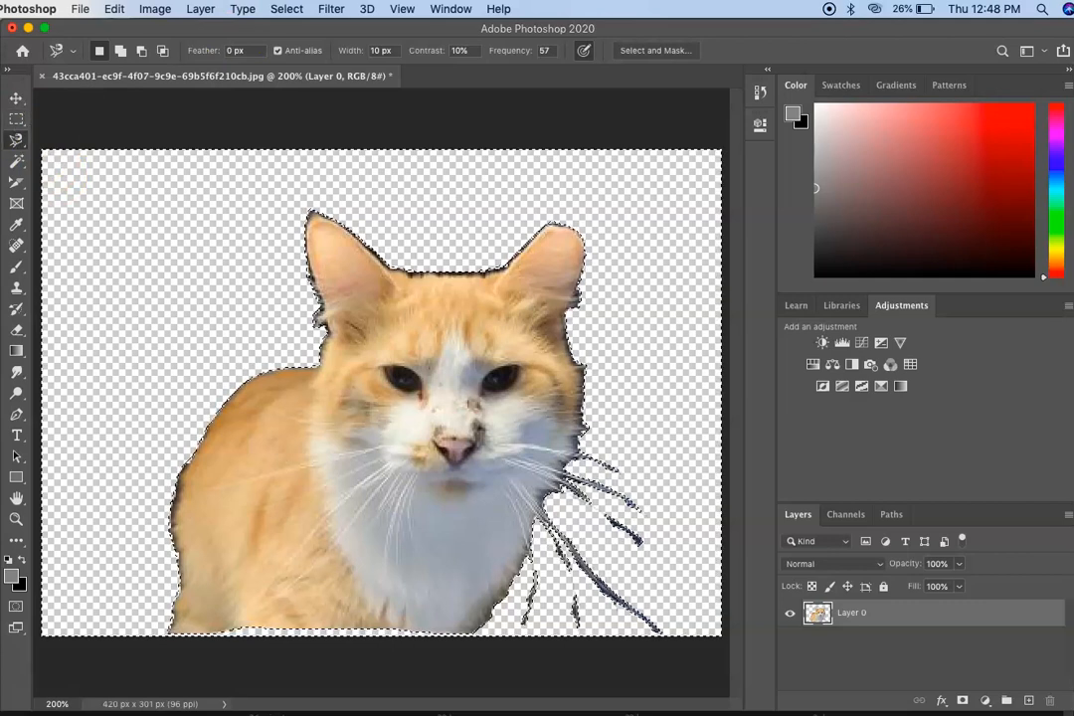
left_click(286, 9)
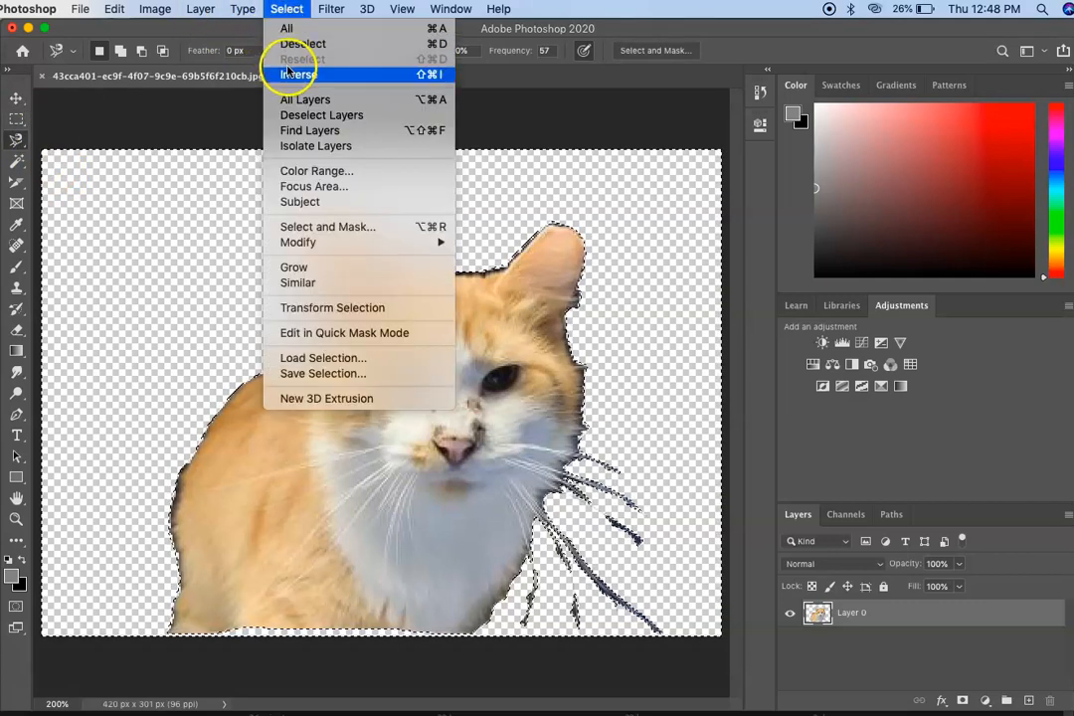
left_click(288, 44)
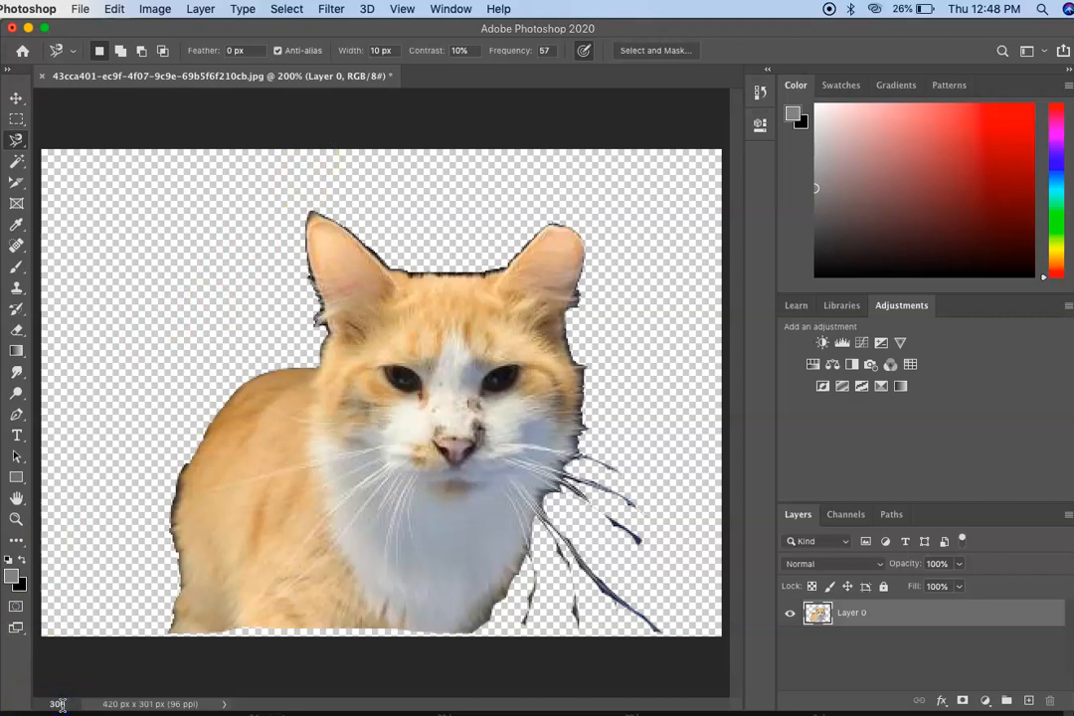
- Reduce the Eraser brush to 25 and erase the dark fringe along the outer edge of the cat's left-hand ear
left_click(58, 703)
type("300")
key("Return")
mouse_move(420, 214)
left_mouse_down()
mouse_move(561, 214)
mouse_move(639, 160)
mouse_move(681, 284)
mouse_move(686, 459)
left_mouse_up()
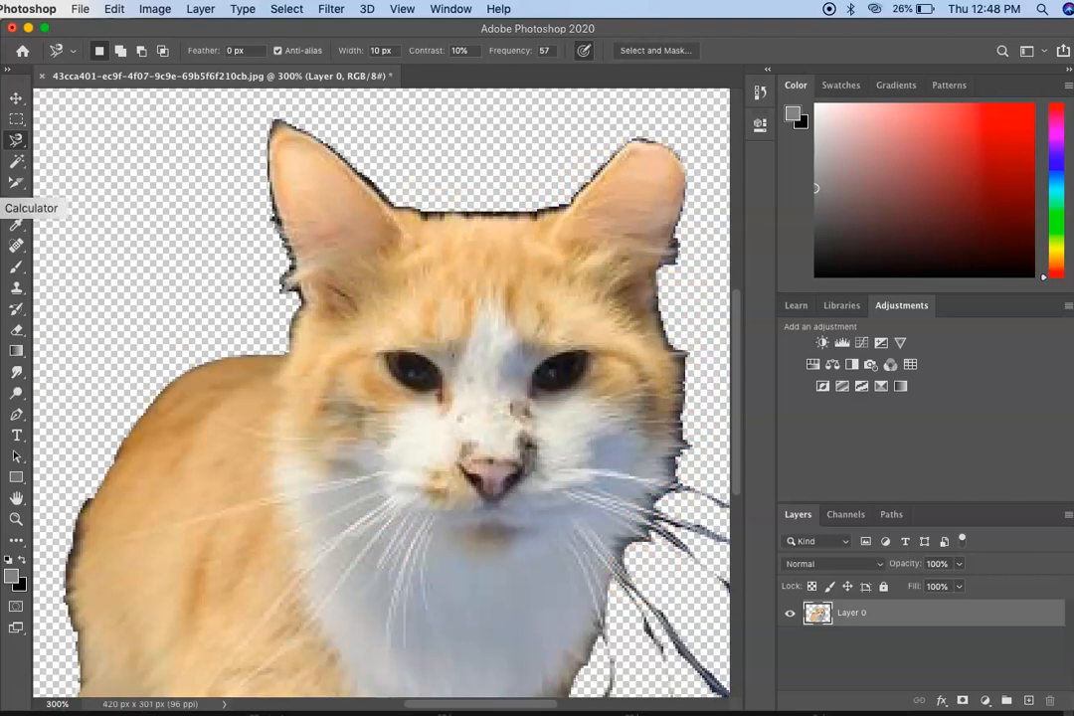
left_click(16, 331)
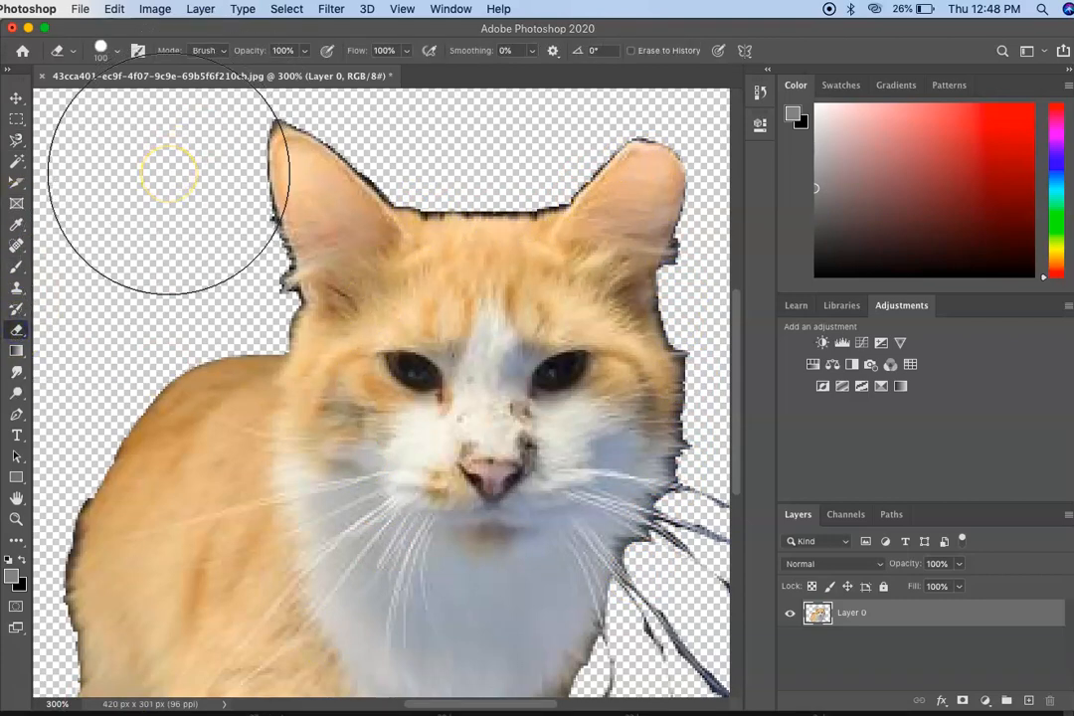
key("bracketleft")
key("bracketleft")
key("bracketleft")
key("bracketleft")
key("bracketleft")
key("bracketleft")
key("bracketleft")
key("bracketleft")
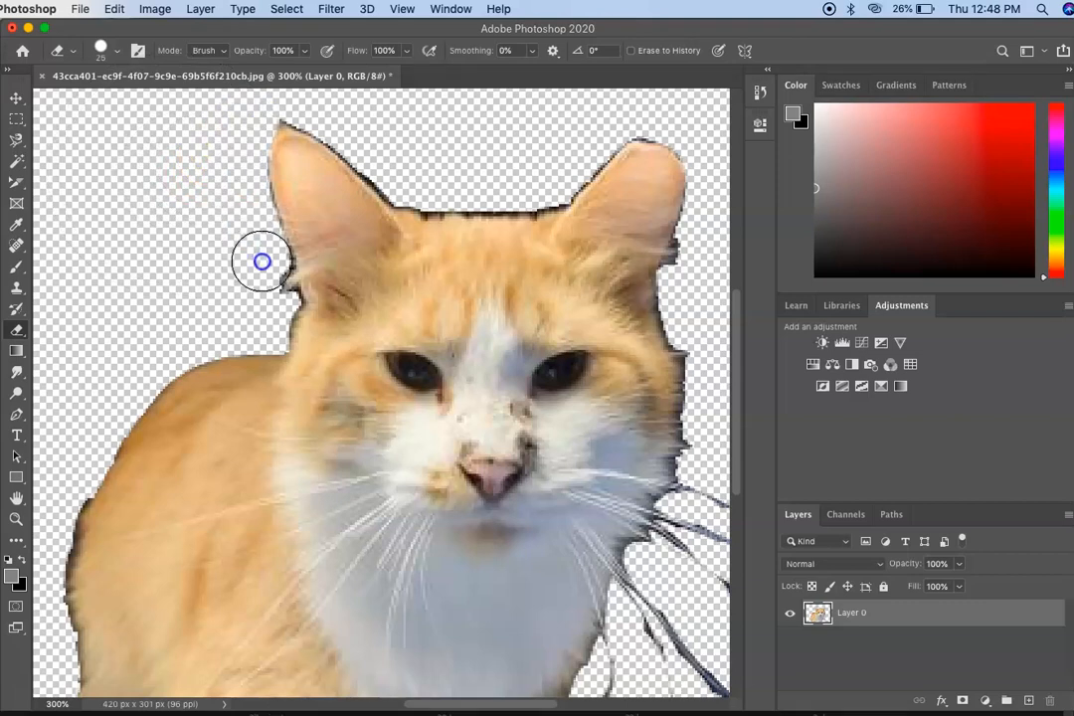
- Reduce the Eraser brush to 9 and clean the remaining dark fringe around the left-hand ear and its tip
key("bracketleft")
key("bracketleft")
key("bracketleft")
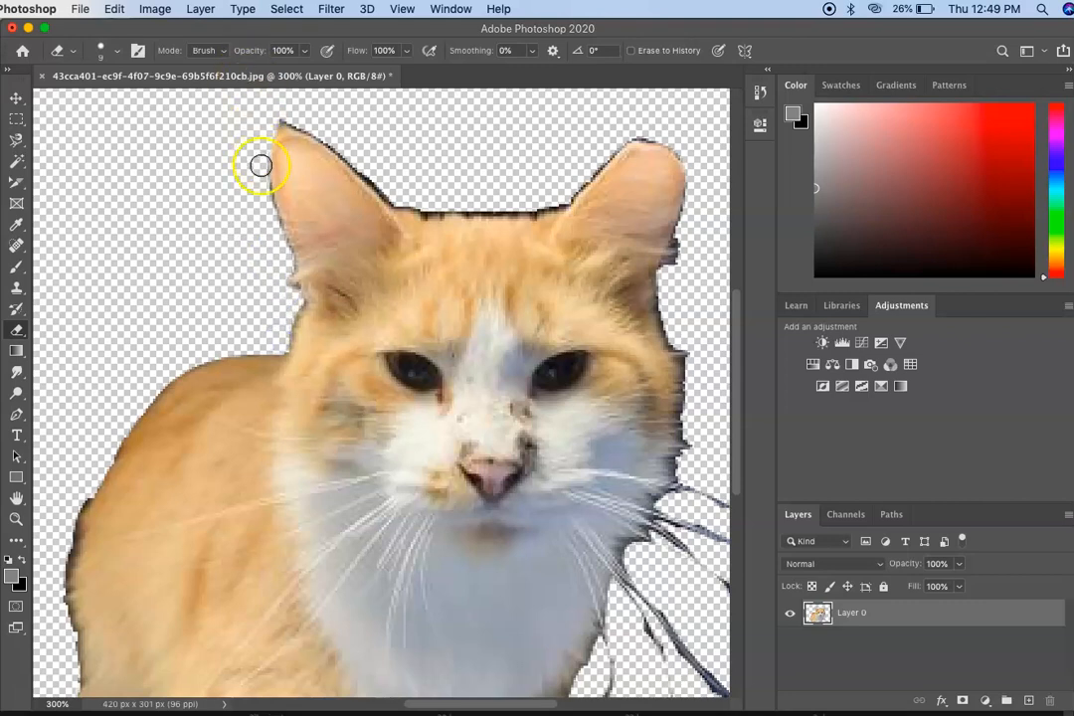
left_click_drag(268, 211, 269, 223)
mouse_move(284, 85)
left_mouse_down()
mouse_move(343, 142)
mouse_move(397, 197)
mouse_move(330, 133)
mouse_move(274, 119)
mouse_move(261, 132)
mouse_move(295, 118)
left_mouse_up()
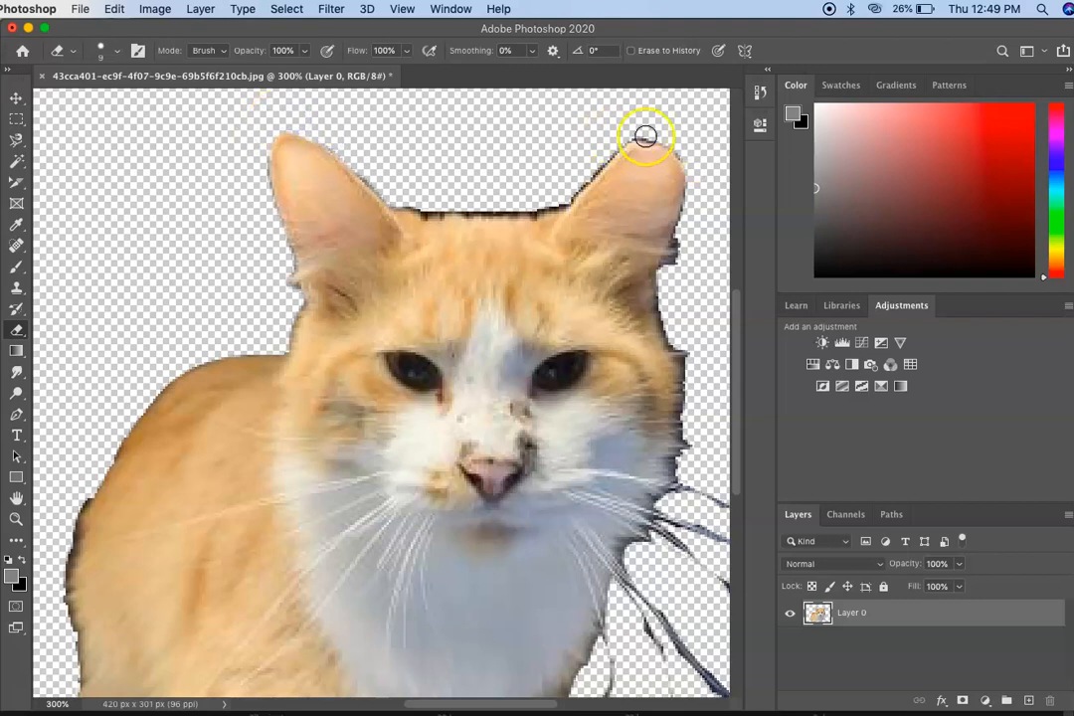
- Erase the dark fringe along the top of the head, around the right-hand ear and down that side of the face
mouse_move(647, 124)
left_mouse_down()
mouse_move(563, 198)
mouse_move(535, 201)
mouse_move(545, 205)
mouse_move(418, 208)
mouse_move(358, 159)
left_mouse_up()
left_click_drag(543, 207, 526, 208)
mouse_move(649, 126)
left_mouse_down()
mouse_move(697, 172)
mouse_move(696, 196)
left_mouse_up()
mouse_move(682, 252)
left_mouse_down()
mouse_move(669, 304)
mouse_move(693, 374)
mouse_move(688, 455)
mouse_move(693, 395)
mouse_move(675, 315)
left_mouse_up()
- Erase the detached dark whisker fragments and the long diagonal whisker end beside the cat's chest
scroll(676, 314, "down", 5)
scroll(676, 314, "right", 5)
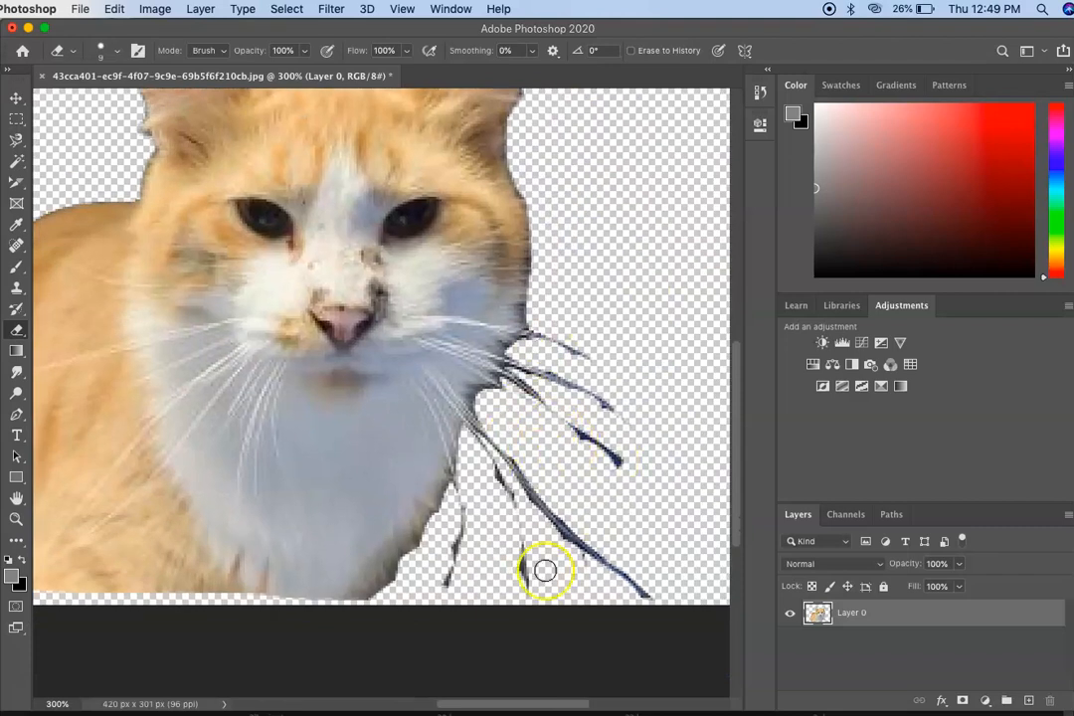
mouse_move(573, 428)
left_mouse_down()
mouse_move(629, 463)
mouse_move(591, 397)
mouse_move(646, 463)
left_mouse_up()
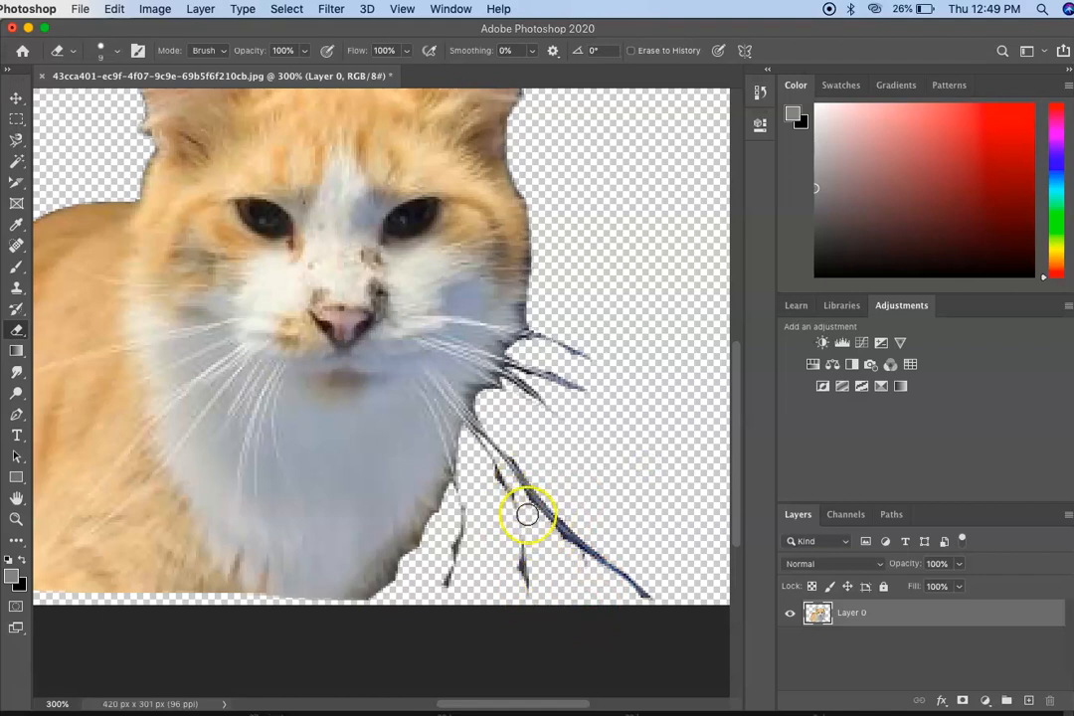
mouse_move(495, 474)
left_mouse_down()
mouse_move(527, 593)
mouse_move(498, 477)
mouse_move(639, 580)
mouse_move(640, 591)
mouse_move(572, 549)
mouse_move(592, 590)
left_mouse_up()
left_click_drag(465, 511, 455, 577)
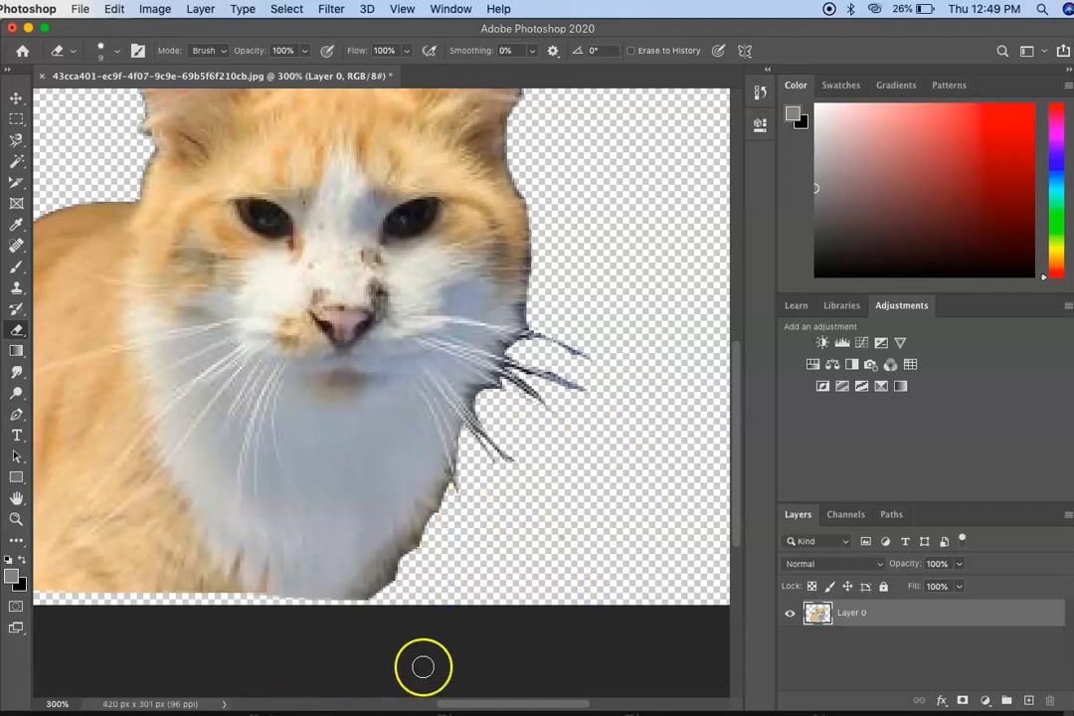
- Erase the dark fringe along the right-hand edge of the chest down to the photo's bottom edge
scroll(421, 666, "left", 3)
scroll(421, 666, "down", 2)
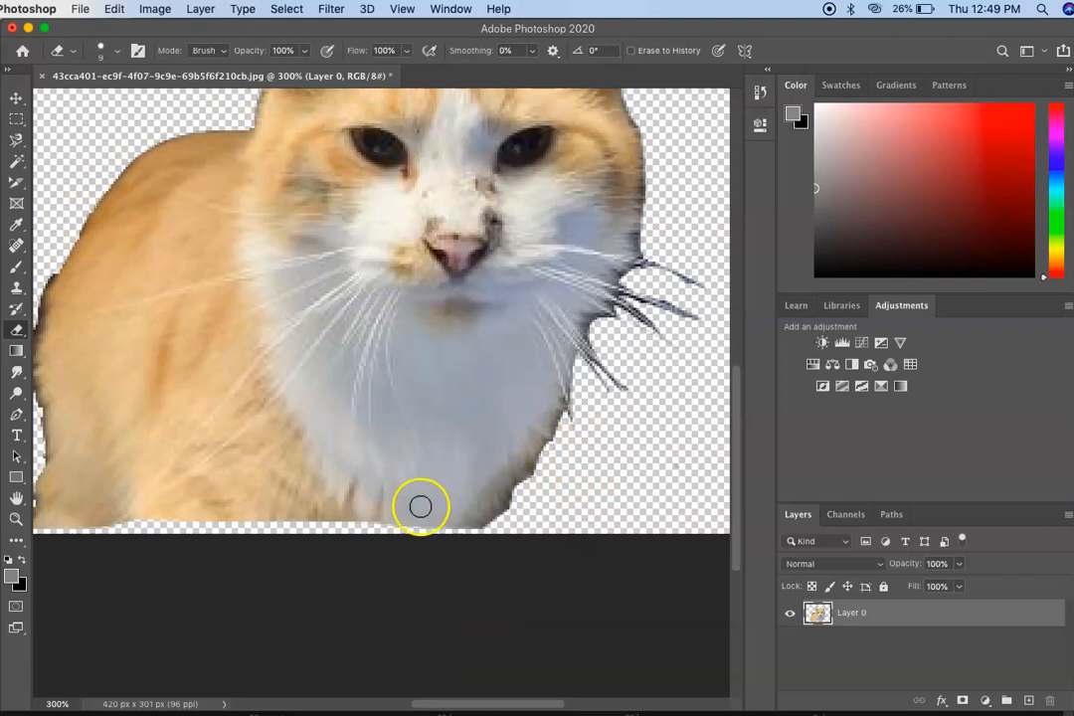
left_click_drag(561, 422, 493, 543)
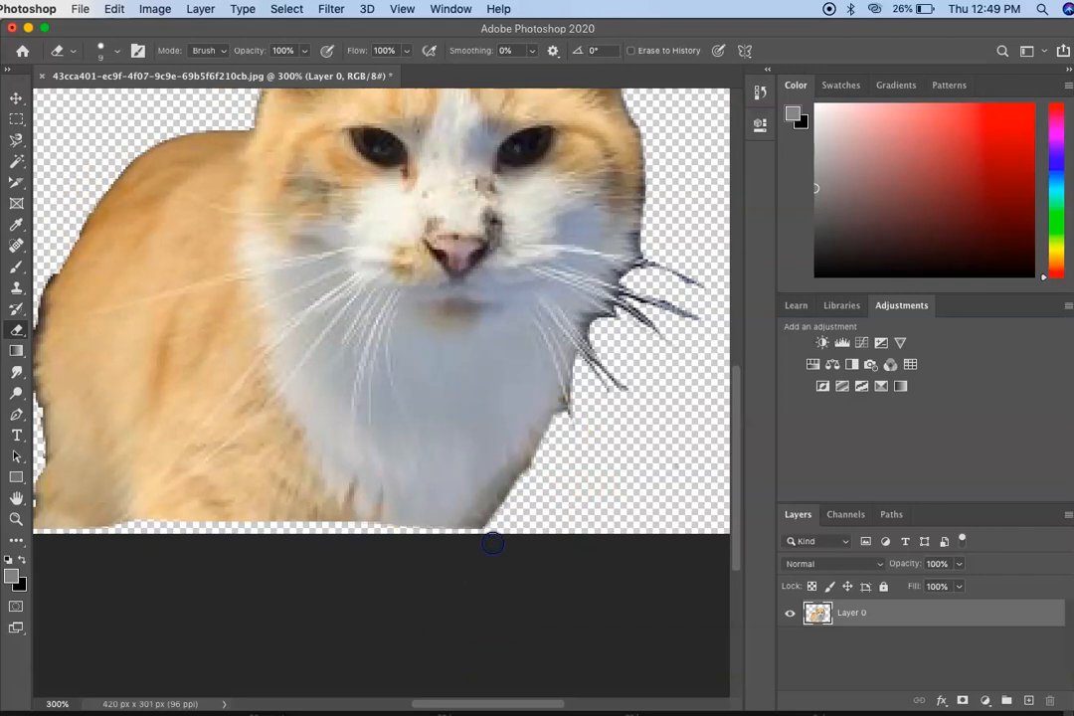
- Erase the dark fringe along the left-hand side of the cat's body and over the curve of its back
scroll(492, 543, "left", 5)
scroll(492, 543, "up", 1)
mouse_move(228, 302)
left_mouse_down()
mouse_move(205, 368)
mouse_move(217, 480)
mouse_move(190, 569)
left_mouse_up()
scroll(279, 146, "up", 5)
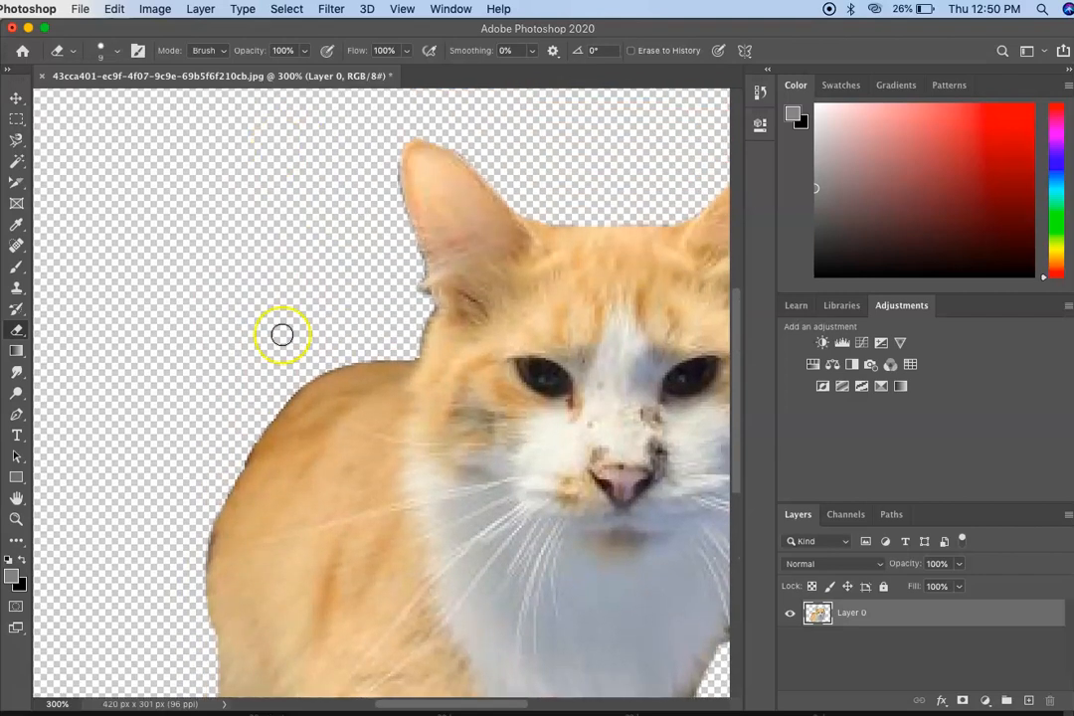
left_click_drag(309, 373, 257, 420)
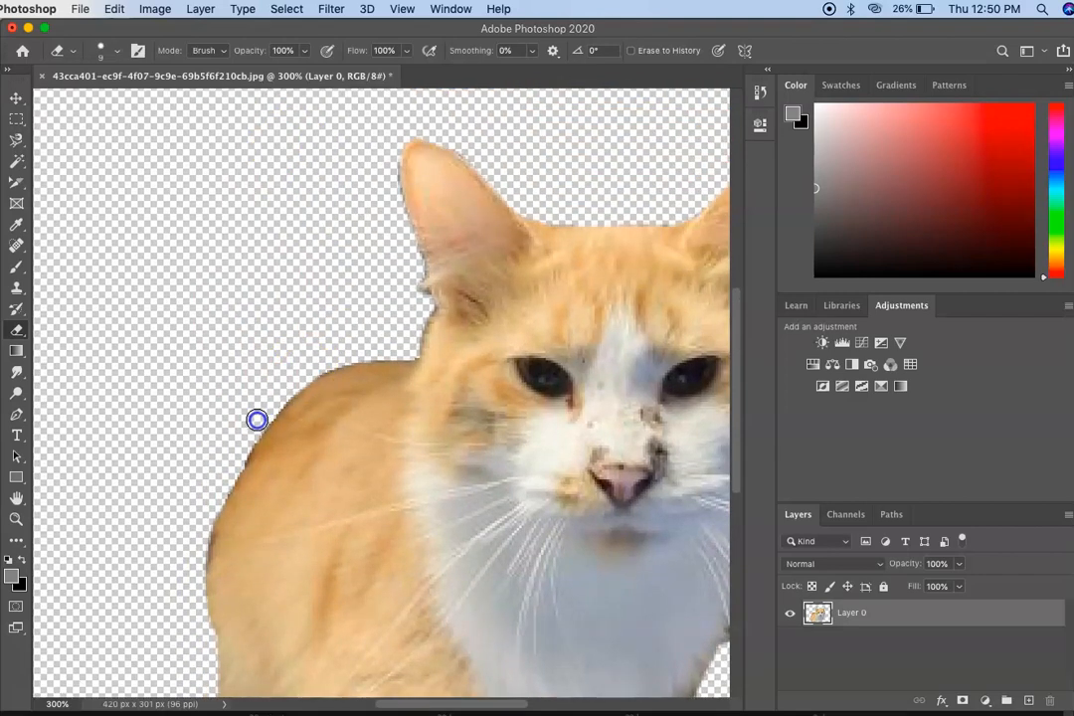
mouse_move(237, 459)
left_mouse_down()
mouse_move(299, 377)
mouse_move(322, 369)
left_mouse_up()
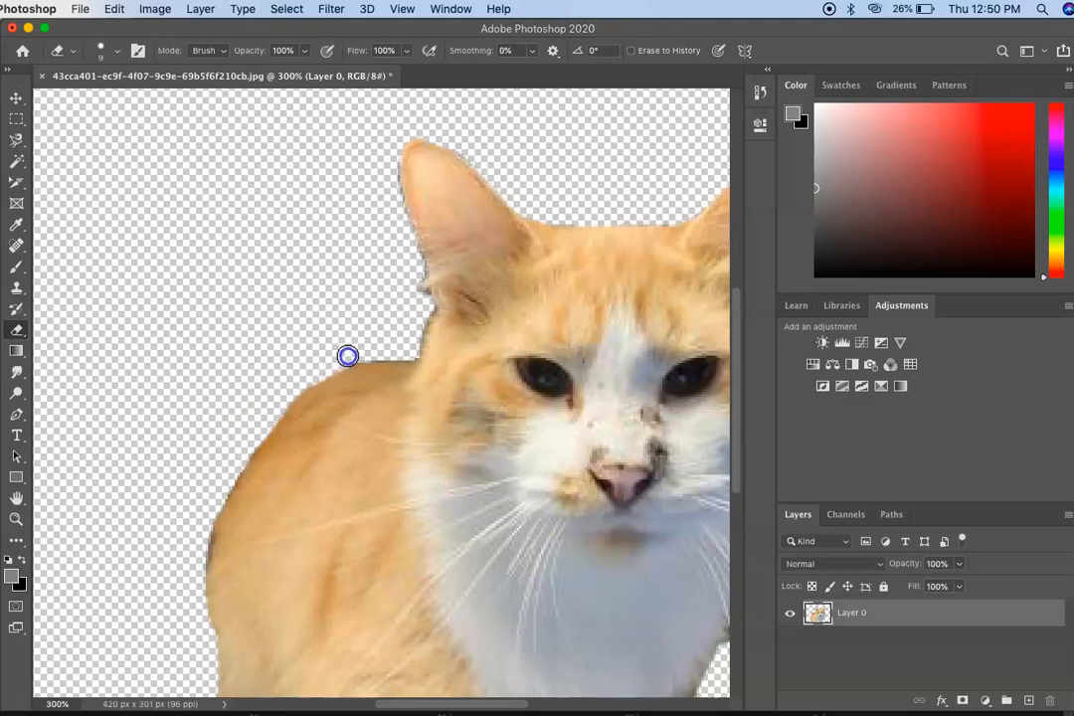
- Fill the transparent gap along the photo's bottom edge with fur sampled from the lower body using the Clone Stamp
scroll(156, 350, "down", 15)
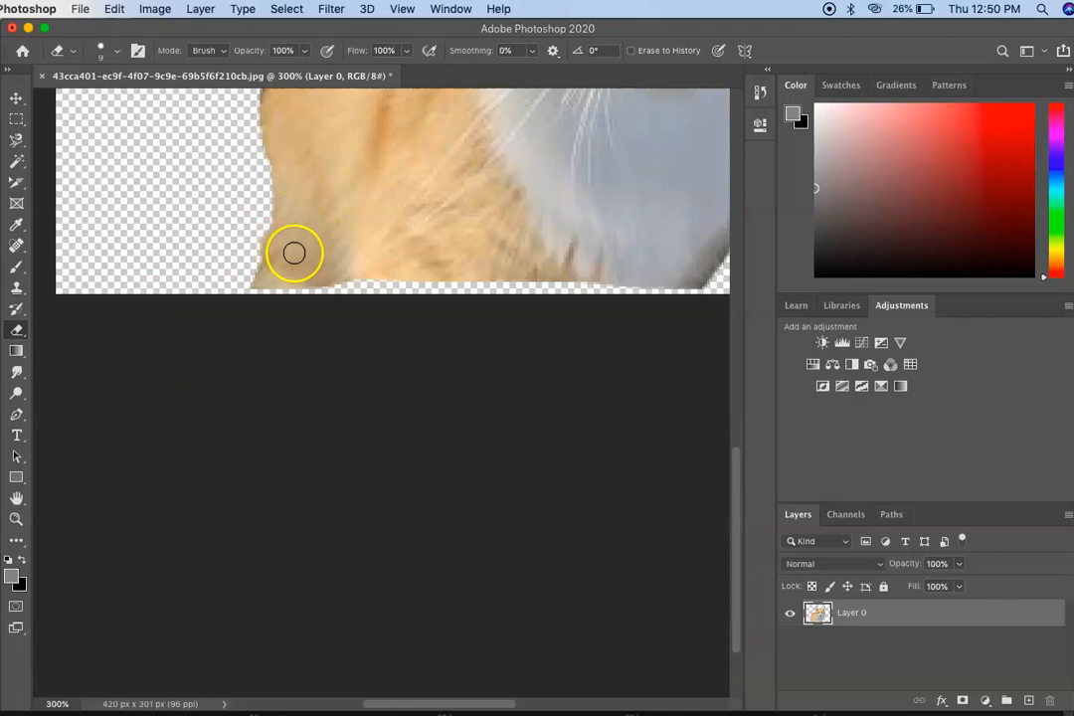
scroll(295, 304, "right", 3)
scroll(289, 303, "right", 3)
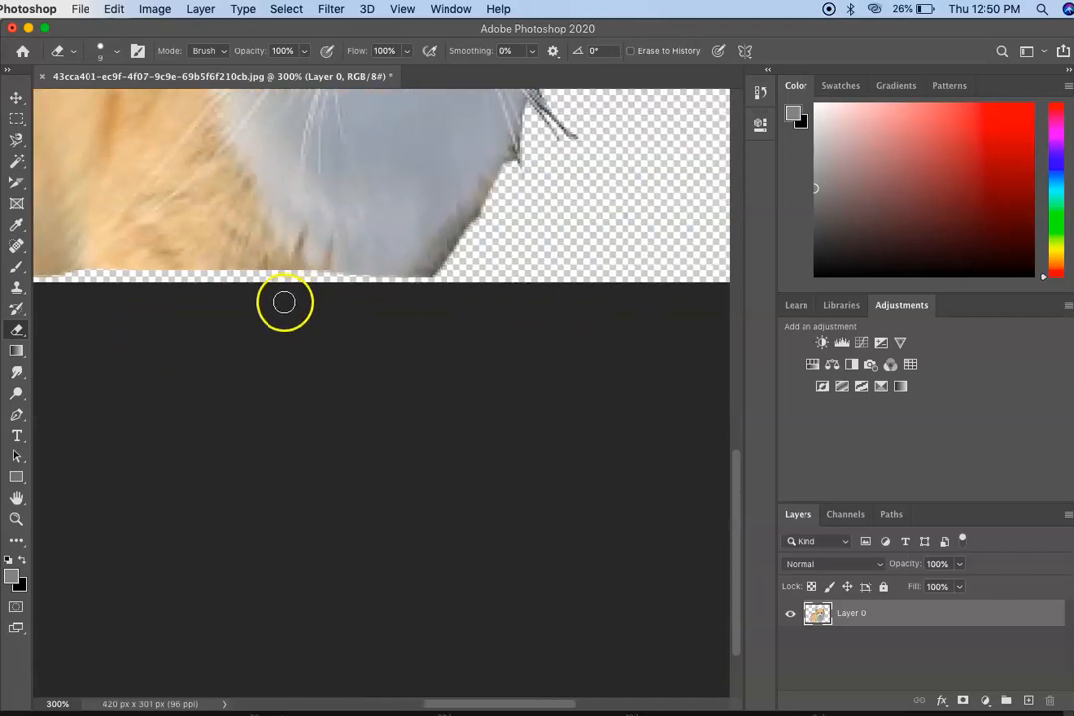
scroll(282, 304, "up", 5)
scroll(282, 304, "left", 4)
left_click(17, 290)
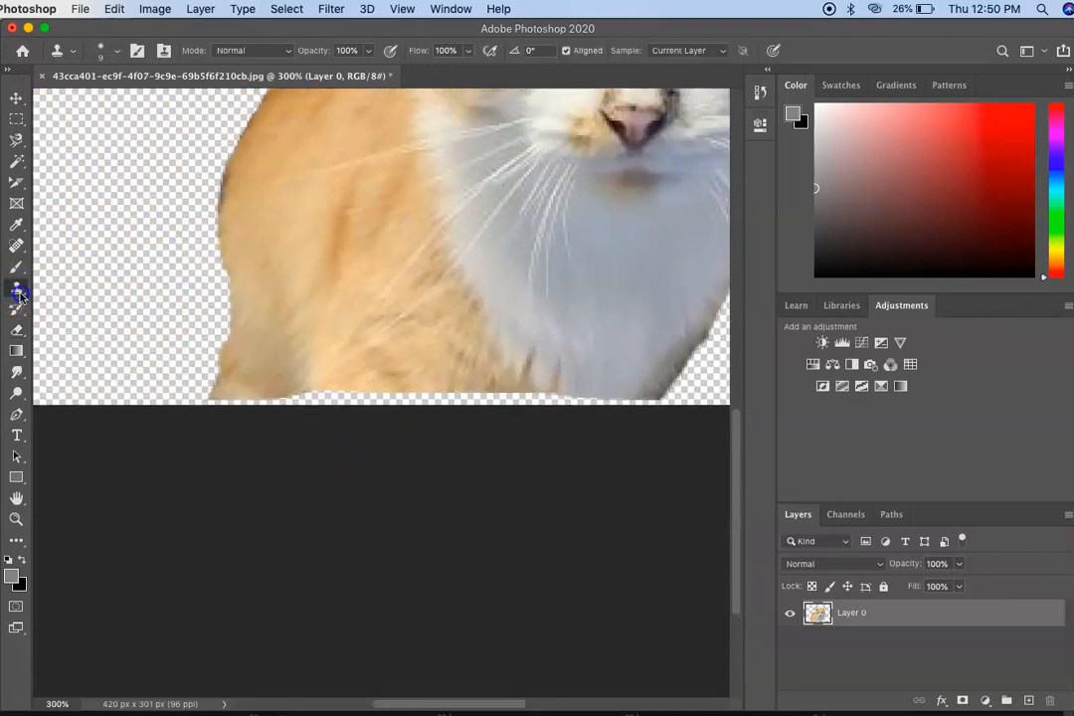
left_click(361, 342, "alt")
mouse_move(349, 400)
left_mouse_down()
mouse_move(290, 402)
mouse_move(343, 392)
mouse_move(306, 391)
mouse_move(212, 403)
mouse_move(425, 403)
mouse_move(370, 387)
mouse_move(349, 391)
mouse_move(606, 406)
mouse_move(598, 399)
mouse_move(641, 396)
mouse_move(640, 407)
mouse_move(655, 396)
mouse_move(604, 408)
left_mouse_up()
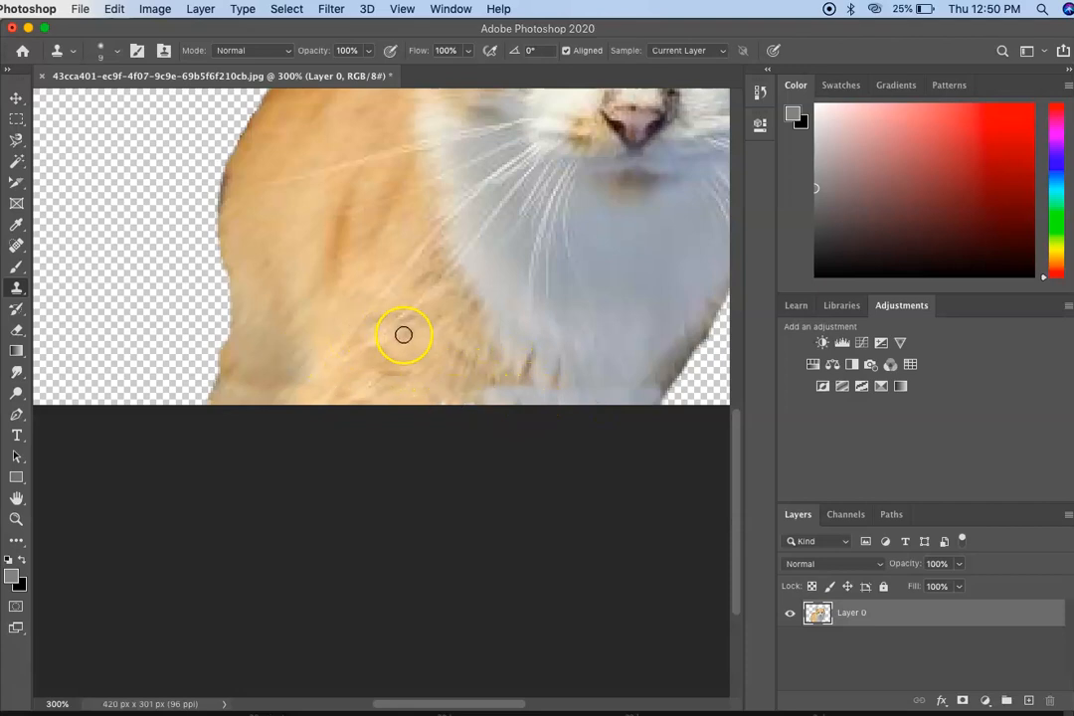
- Clone orange fur over the pale patch at the body's bottom edge and resampled chest fur over its right-hand end
left_click(517, 401)
mouse_move(521, 391)
left_mouse_down()
mouse_move(438, 399)
mouse_move(558, 391)
mouse_move(452, 408)
left_mouse_up()
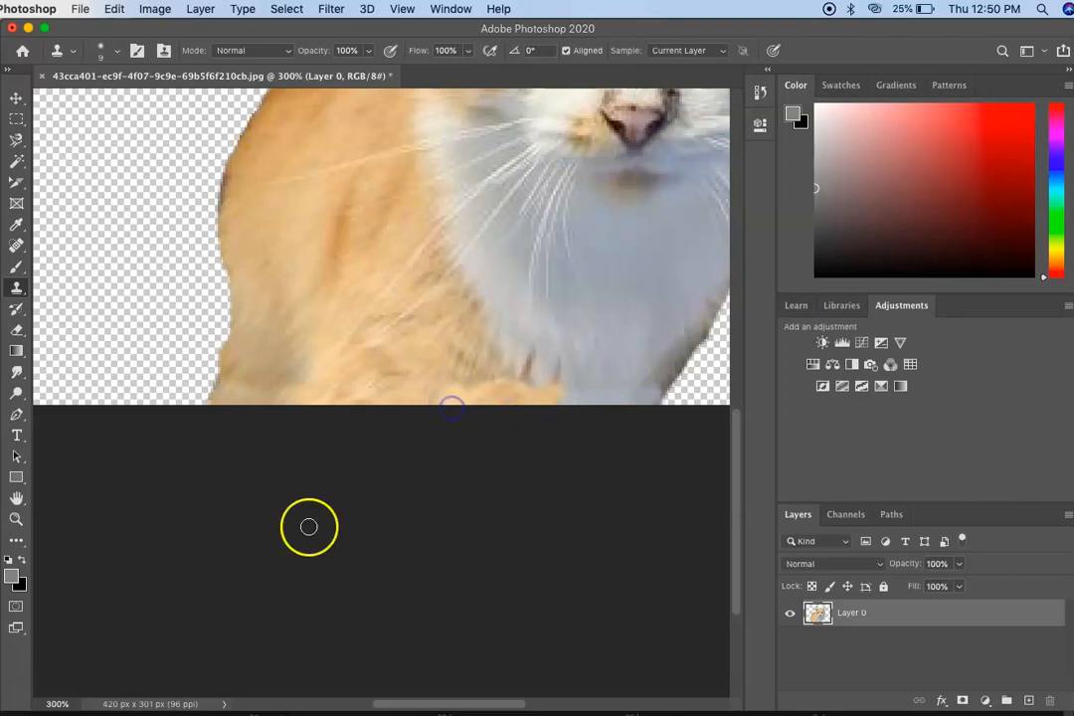
left_click(595, 385, "alt")
mouse_move(558, 387)
left_mouse_down()
mouse_move(557, 352)
mouse_move(547, 403)
mouse_move(542, 377)
mouse_move(556, 417)
left_mouse_up()
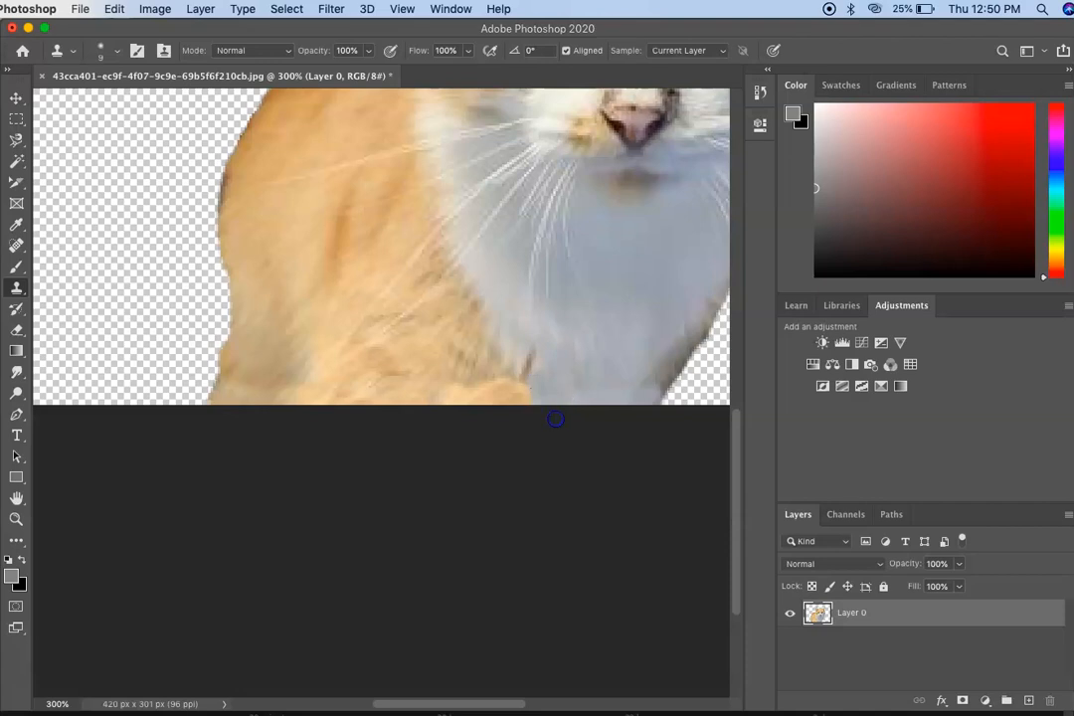
- Select the whole canvas of the cleaned cat cut-out and copy it
scroll(524, 520, "up", 5)
scroll(431, 496, "right", 1)
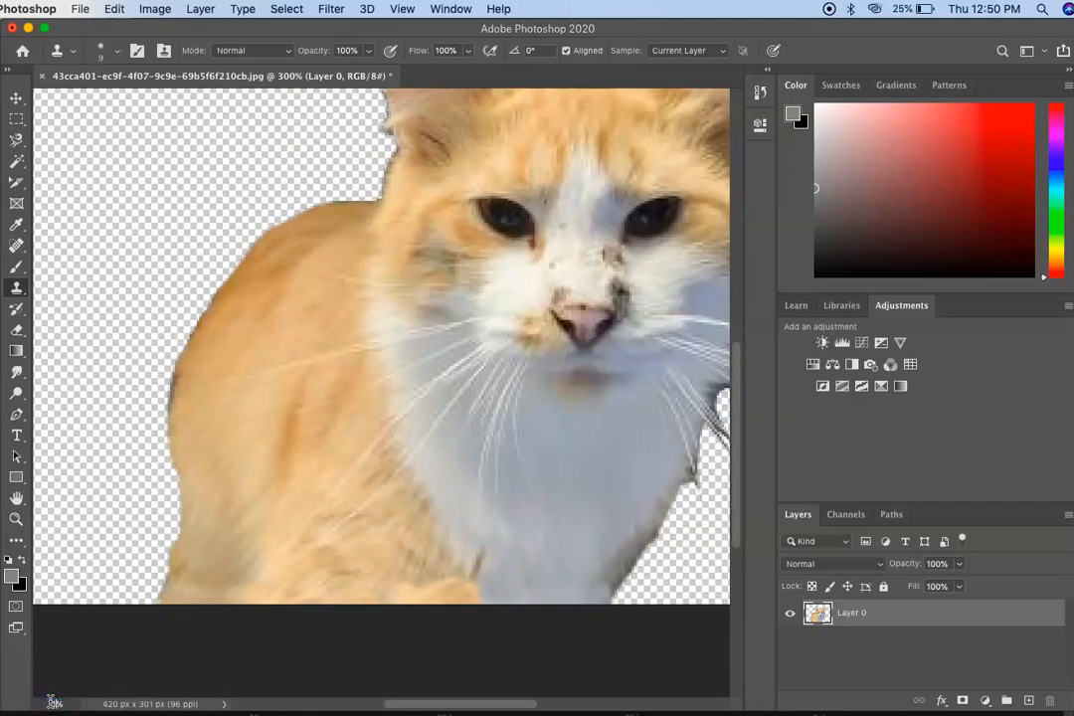
key("Return")
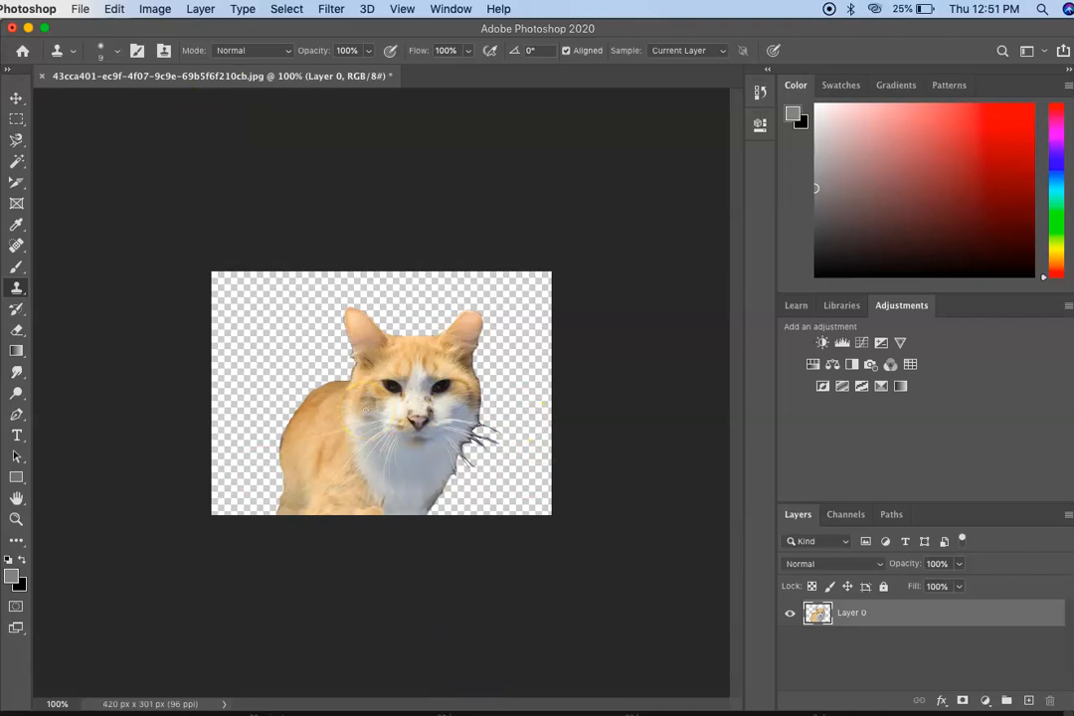
left_click(298, 9)
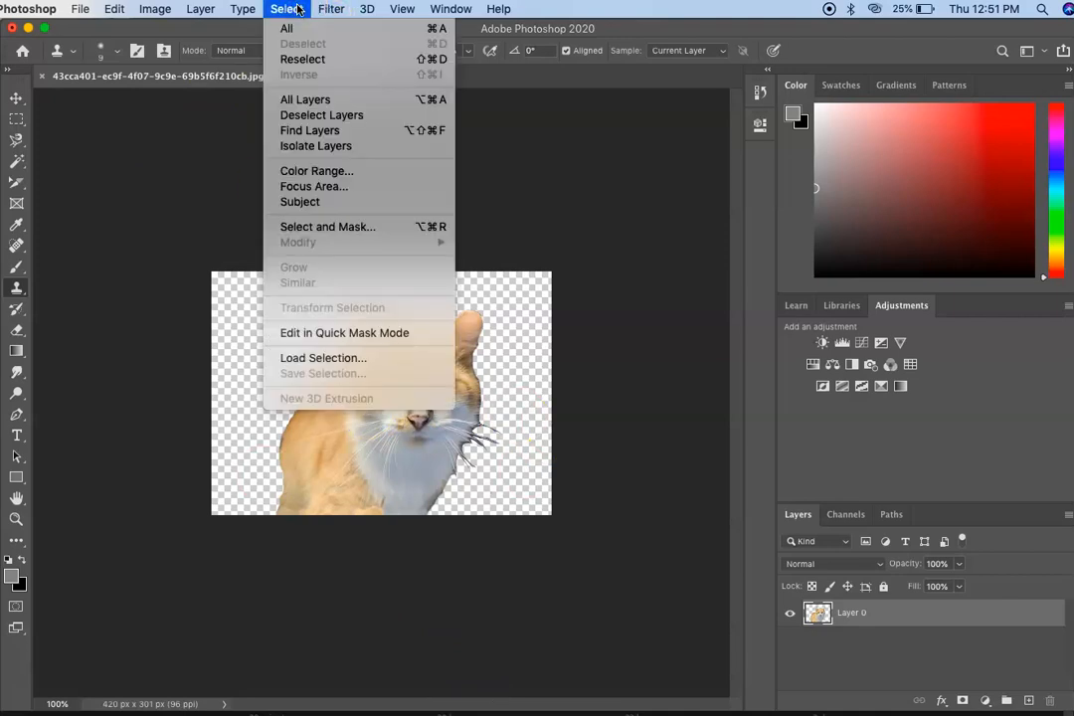
left_click(286, 30)
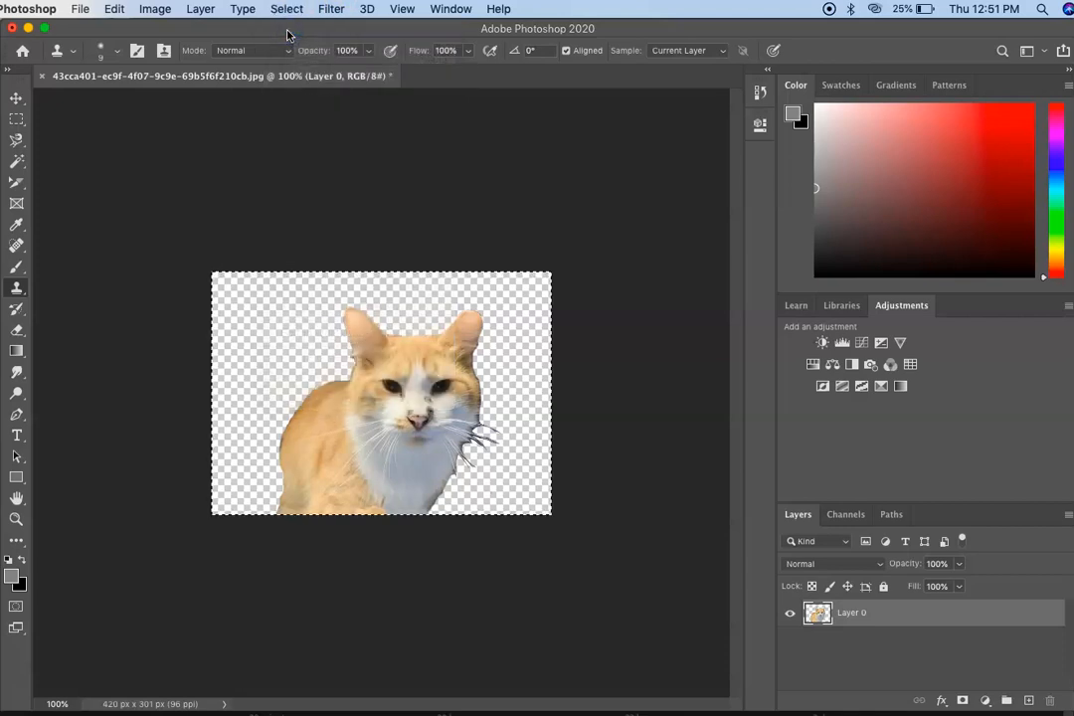
left_click(114, 9)
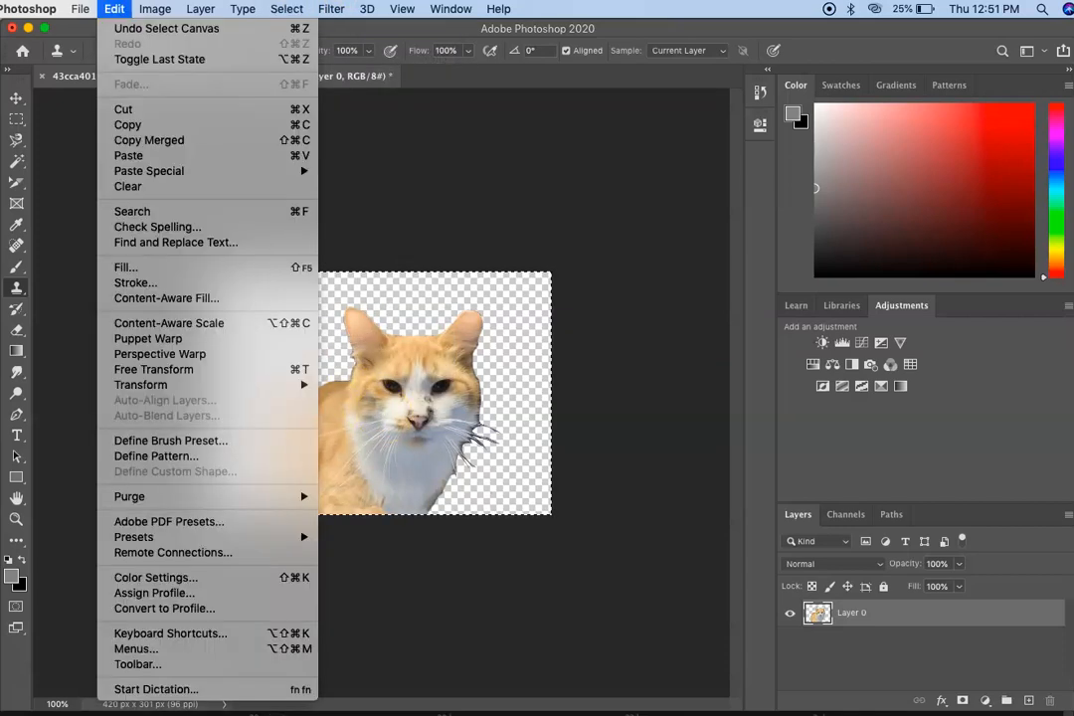
left_click(117, 127)
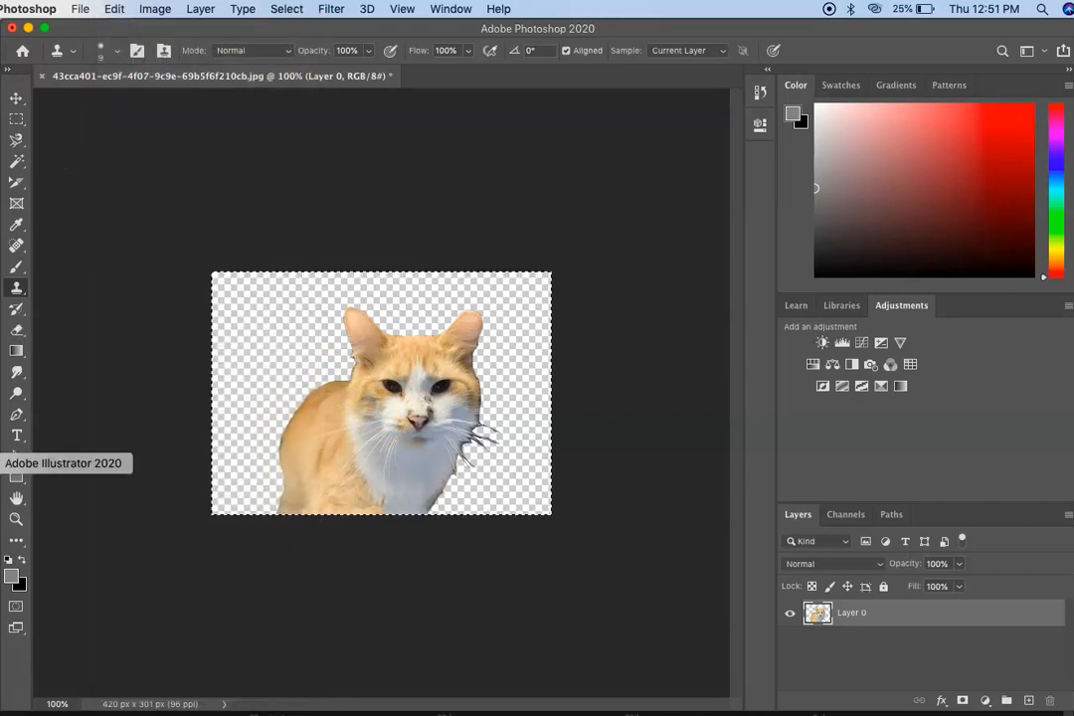
- Switch to Adobe Illustrator and create a new landscape Letter document, 11 x 8.5 in
left_click(5, 462)
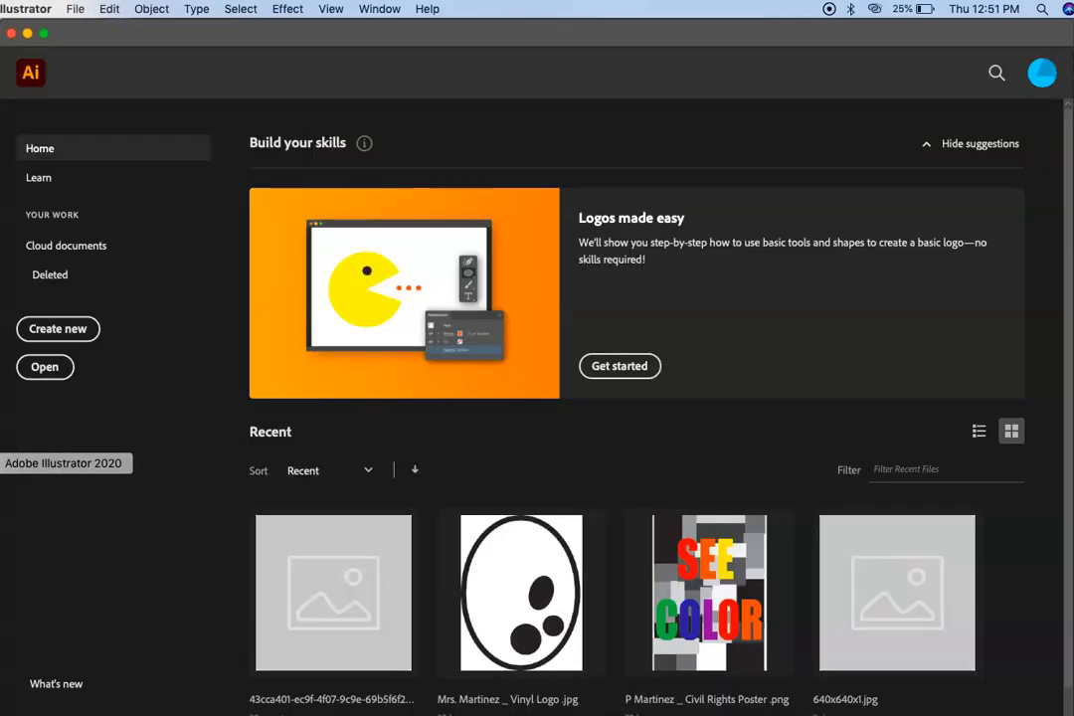
left_click(65, 330)
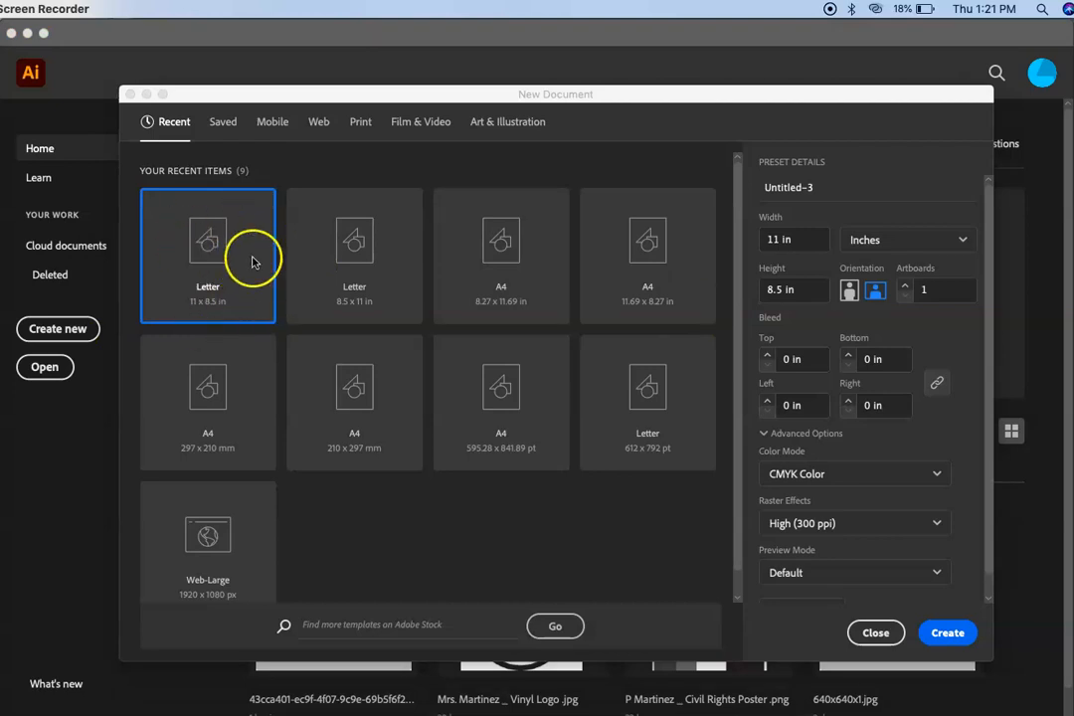
left_click(874, 302)
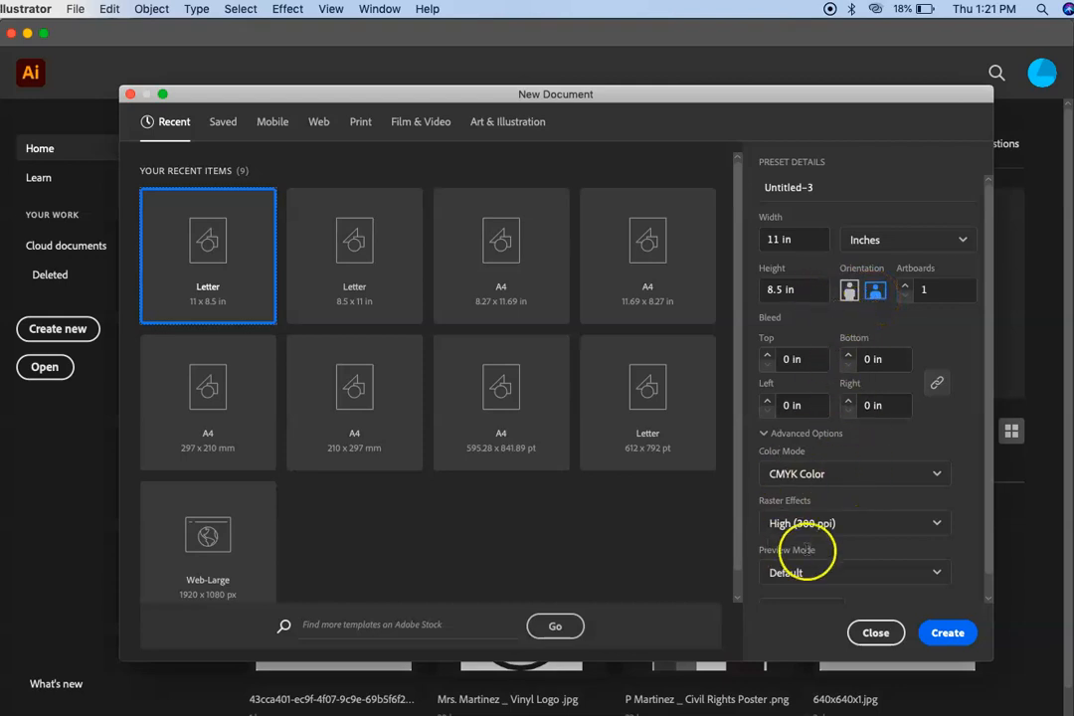
left_click(944, 634)
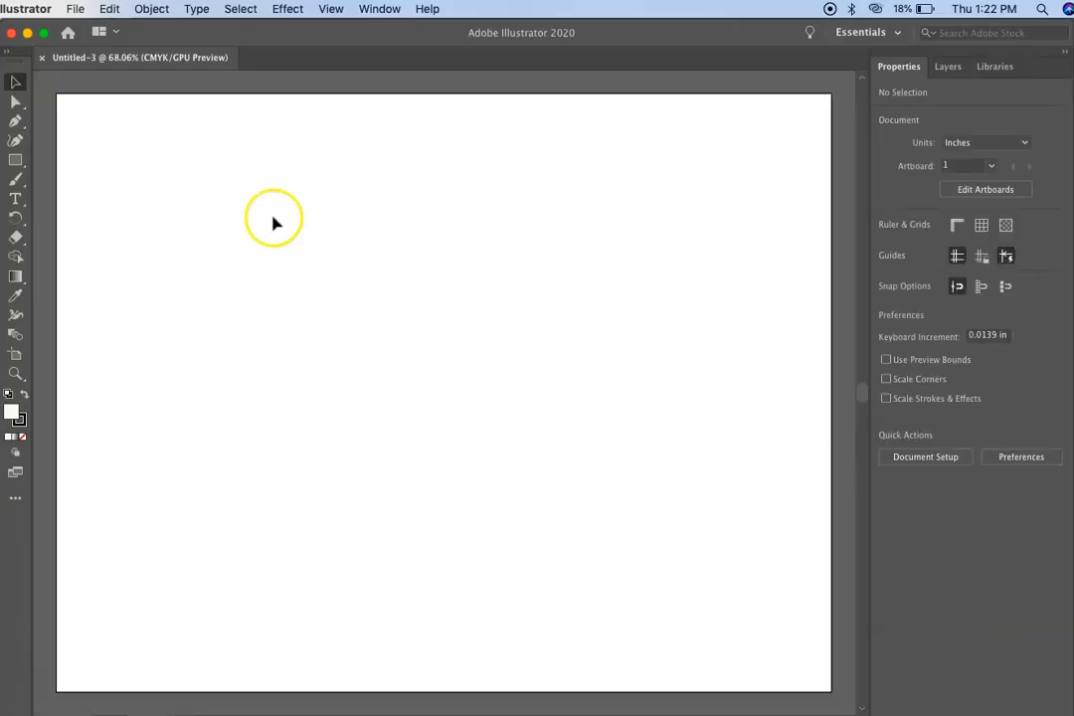
- Paste the cat cut-out onto the artboard and enlarge it to about 9.64 x 8.45 in, nearly filling the page height
left_click(109, 9)
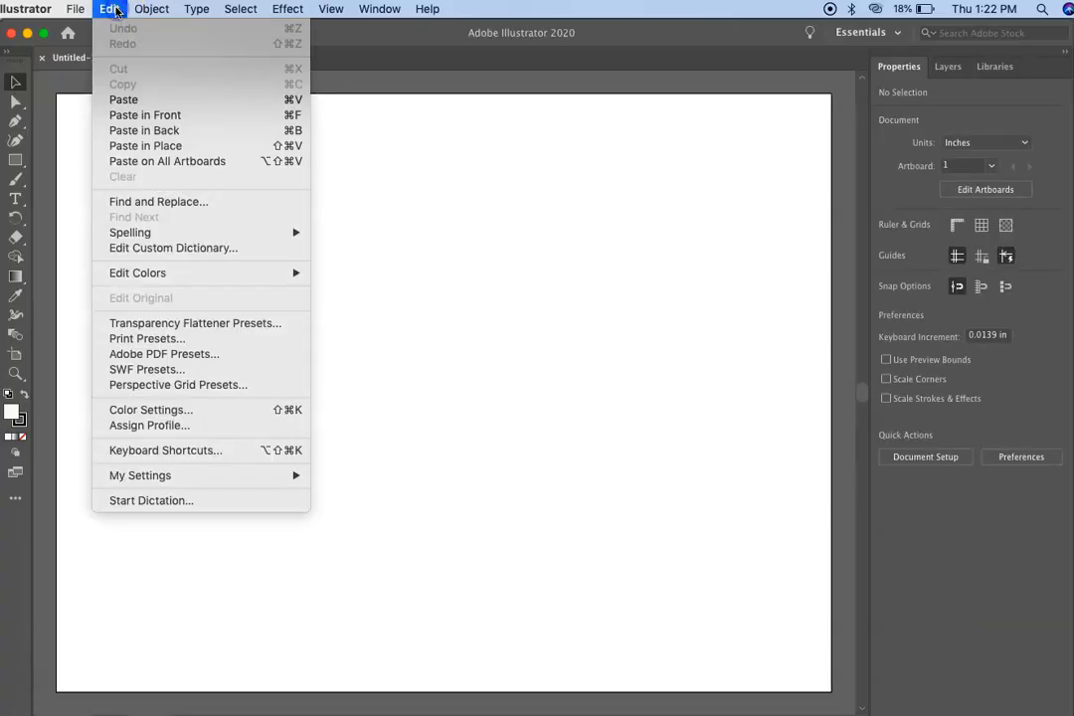
left_click(122, 100)
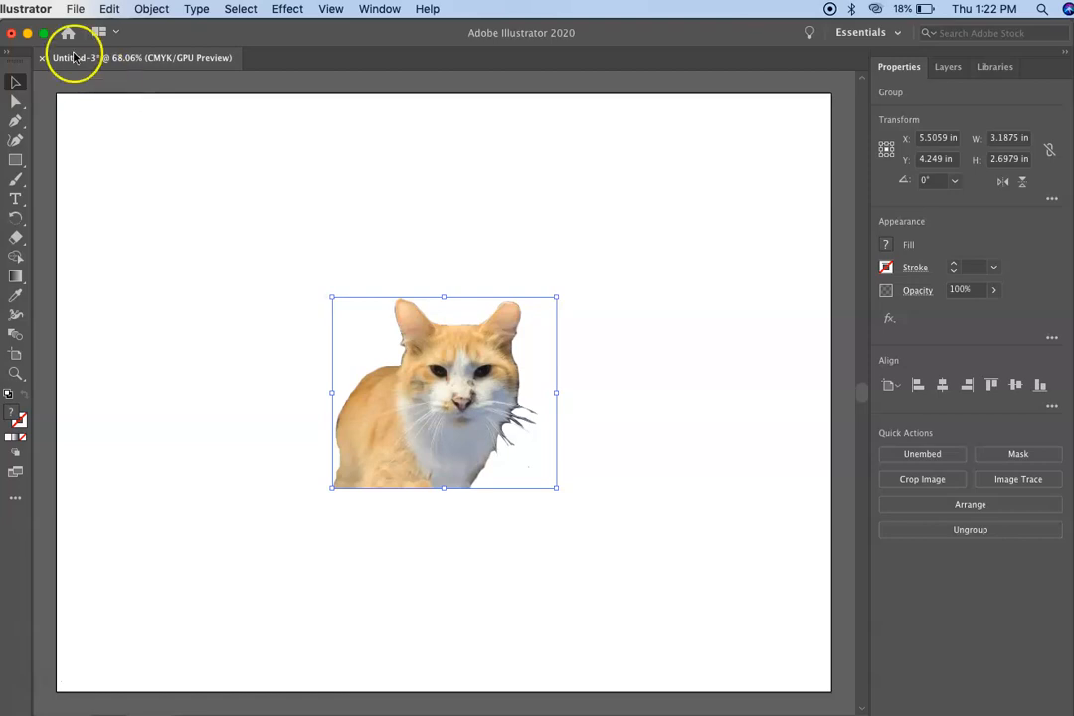
left_click(15, 88)
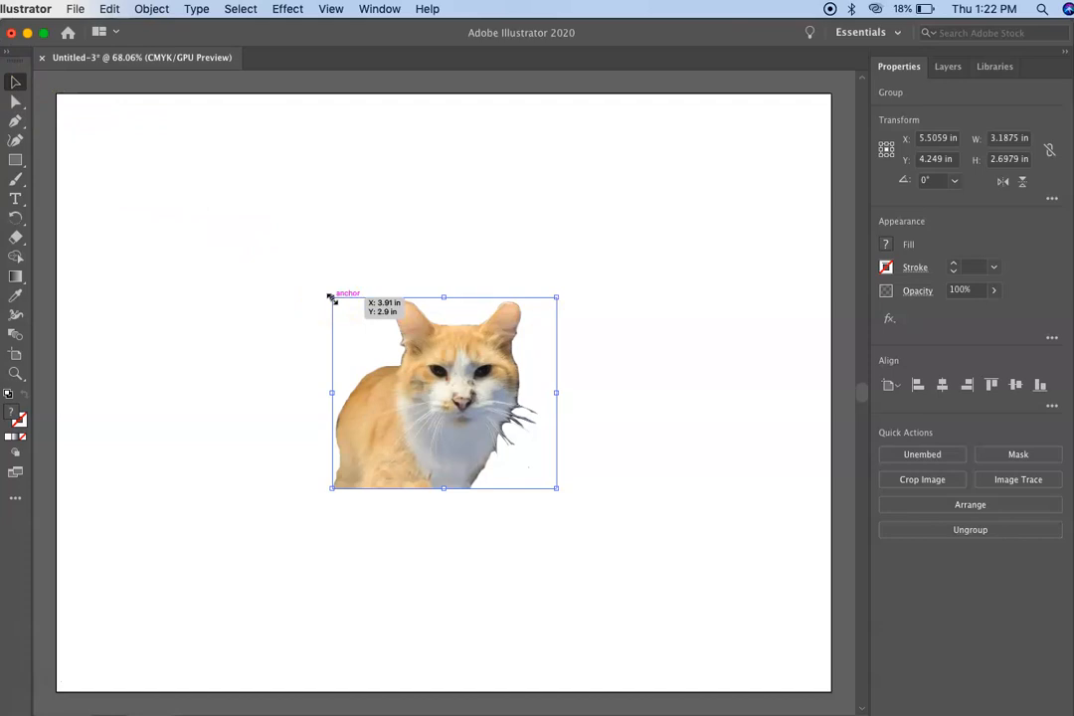
left_click_drag(330, 297, 111, 95)
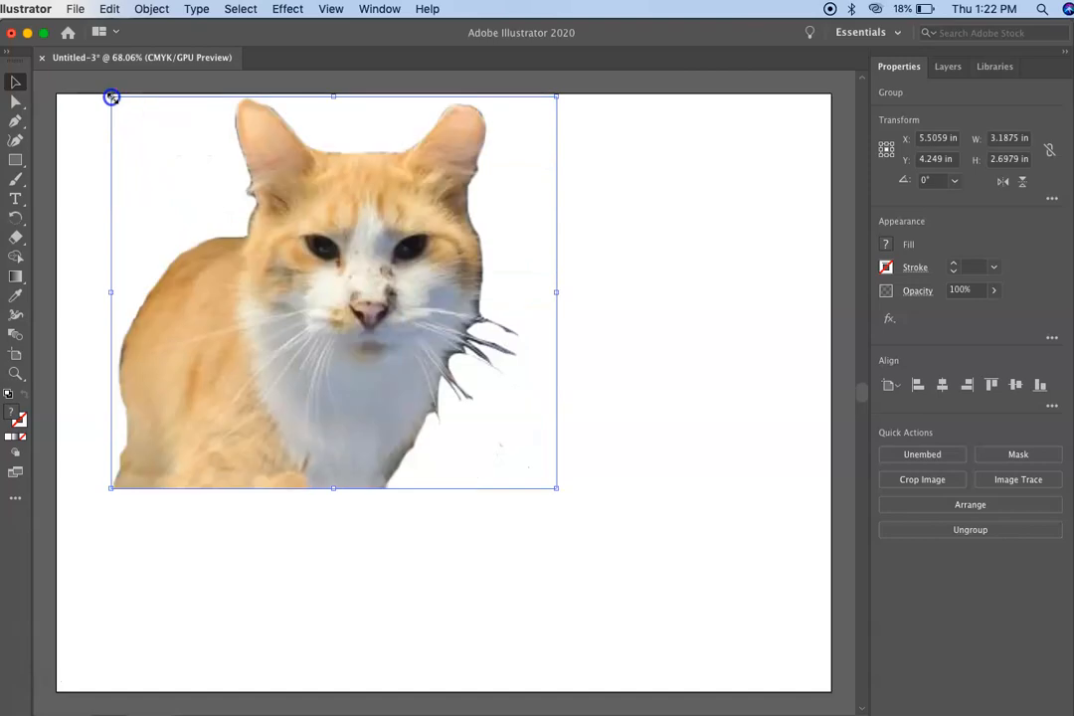
left_click_drag(559, 488, 790, 691)
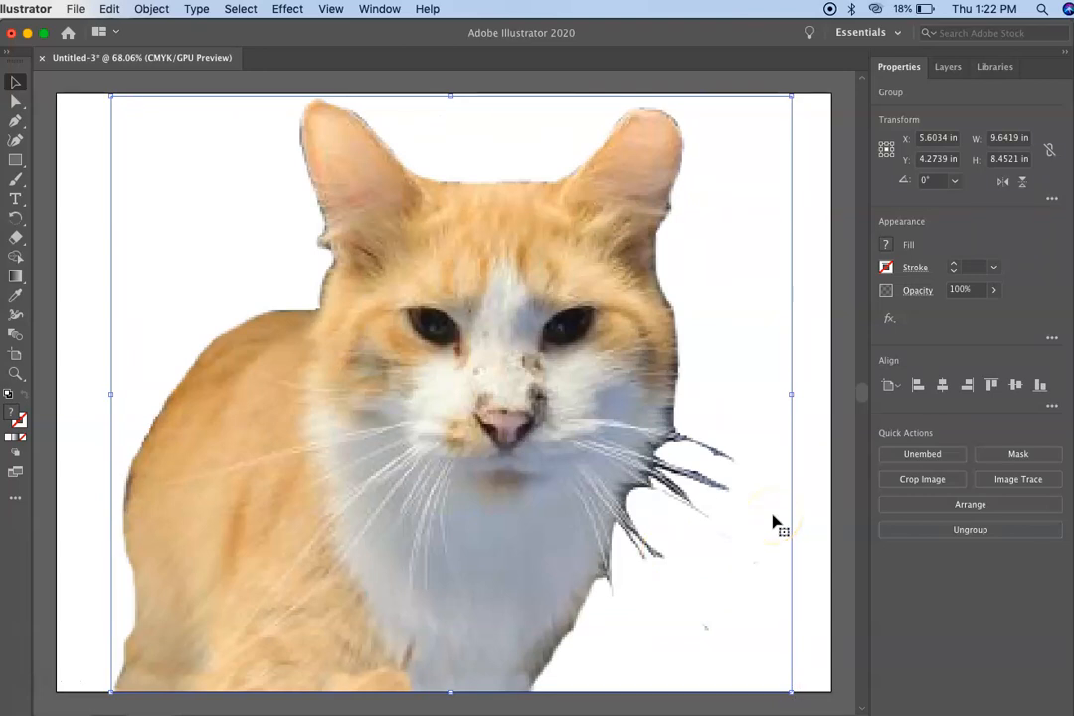
left_click_drag(792, 392, 832, 392)
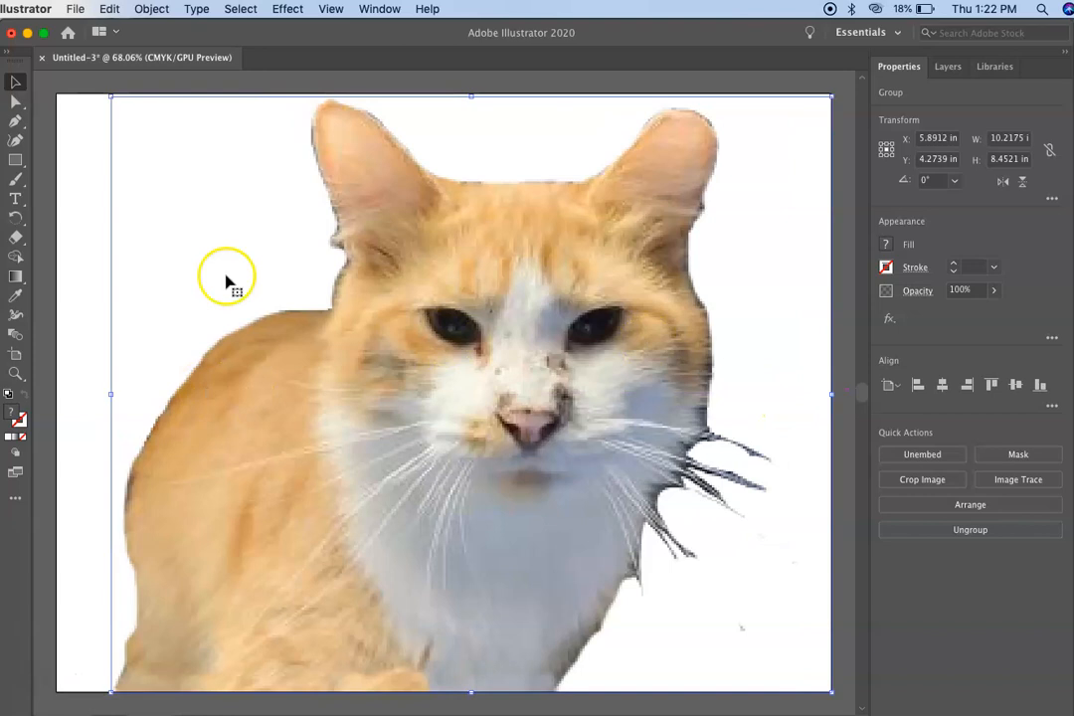
left_click(110, 9)
left_click(116, 28)
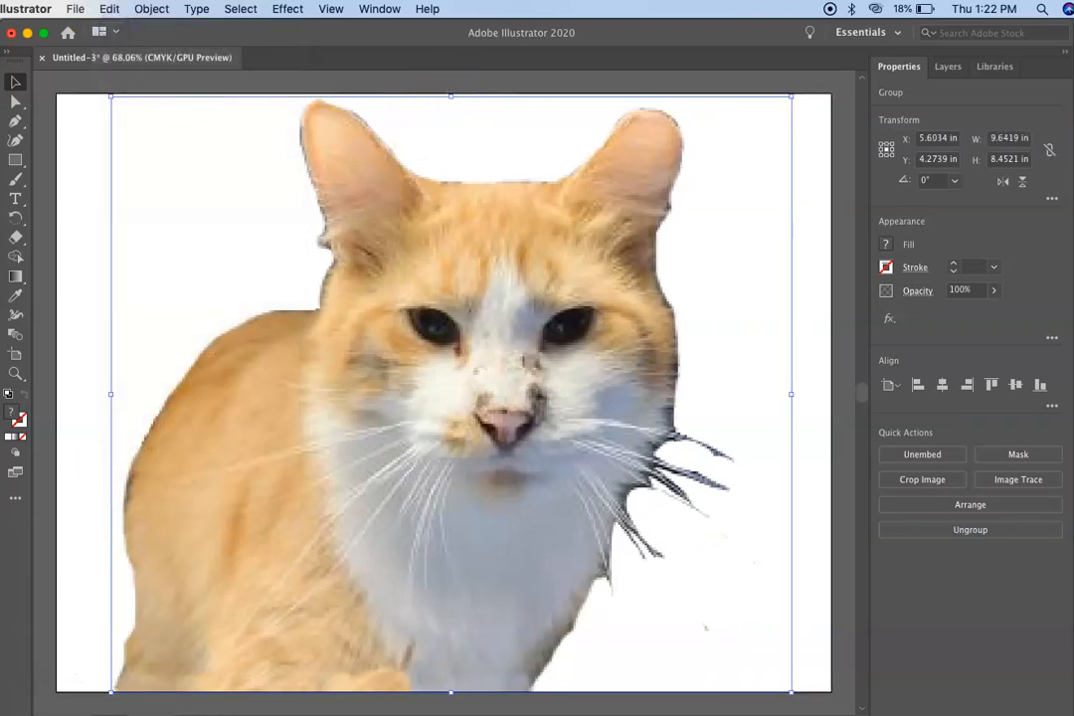
- Image Trace the cat picture with the 16 Colors preset and deselect it
left_click(1005, 481)
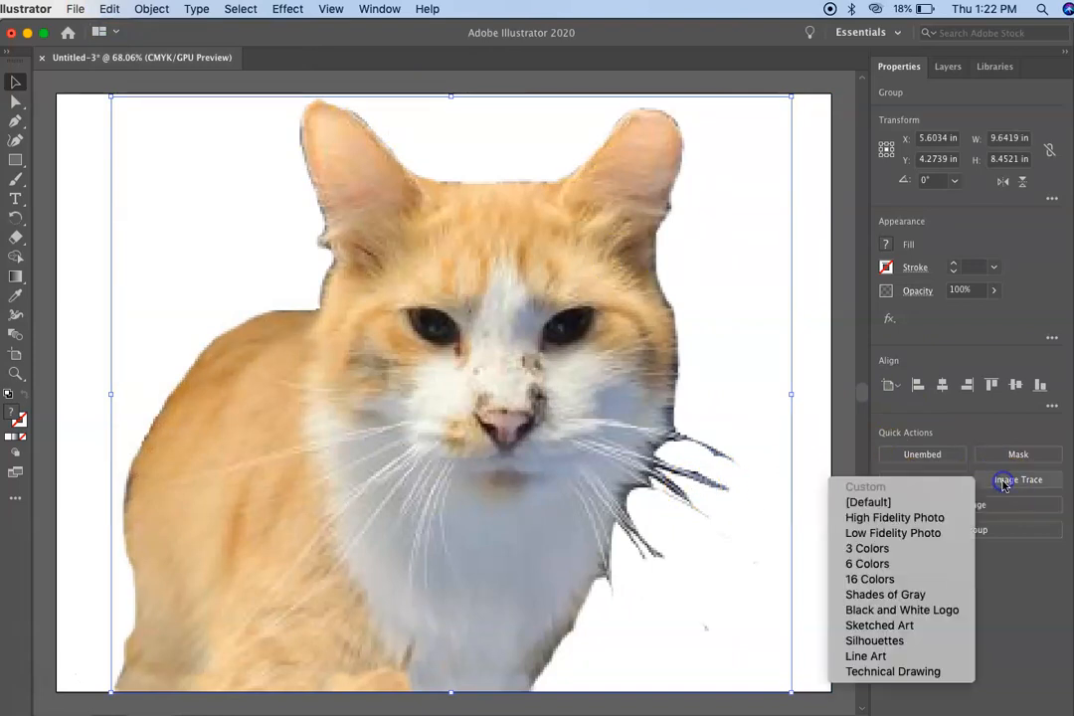
left_click(894, 583)
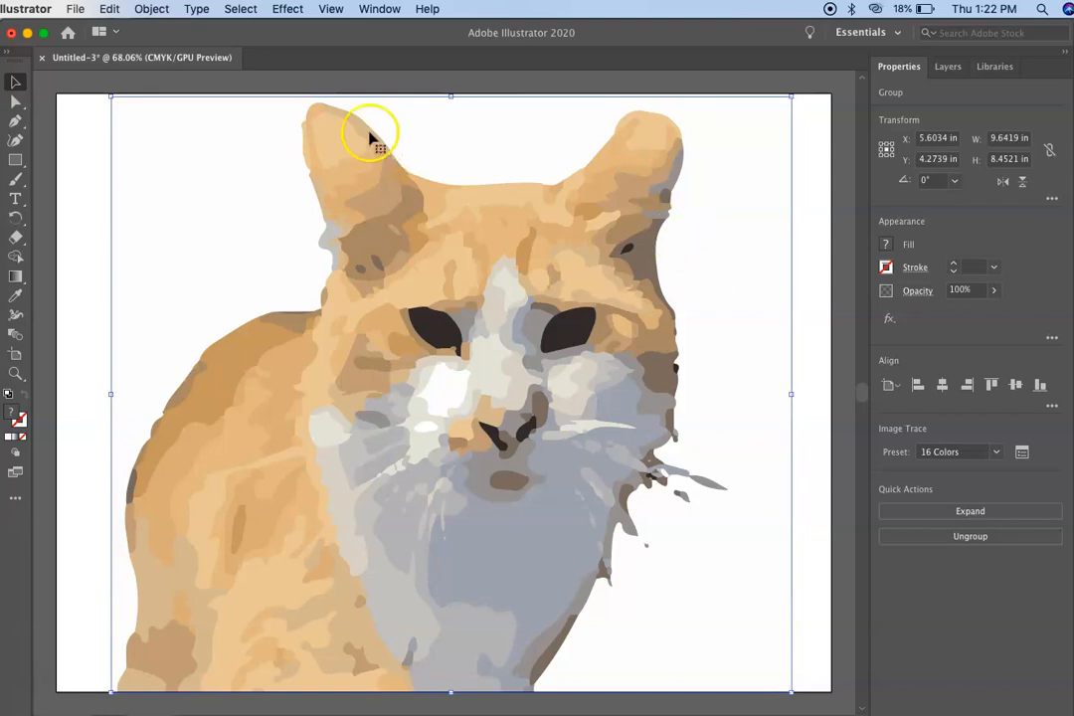
left_click(282, 90)
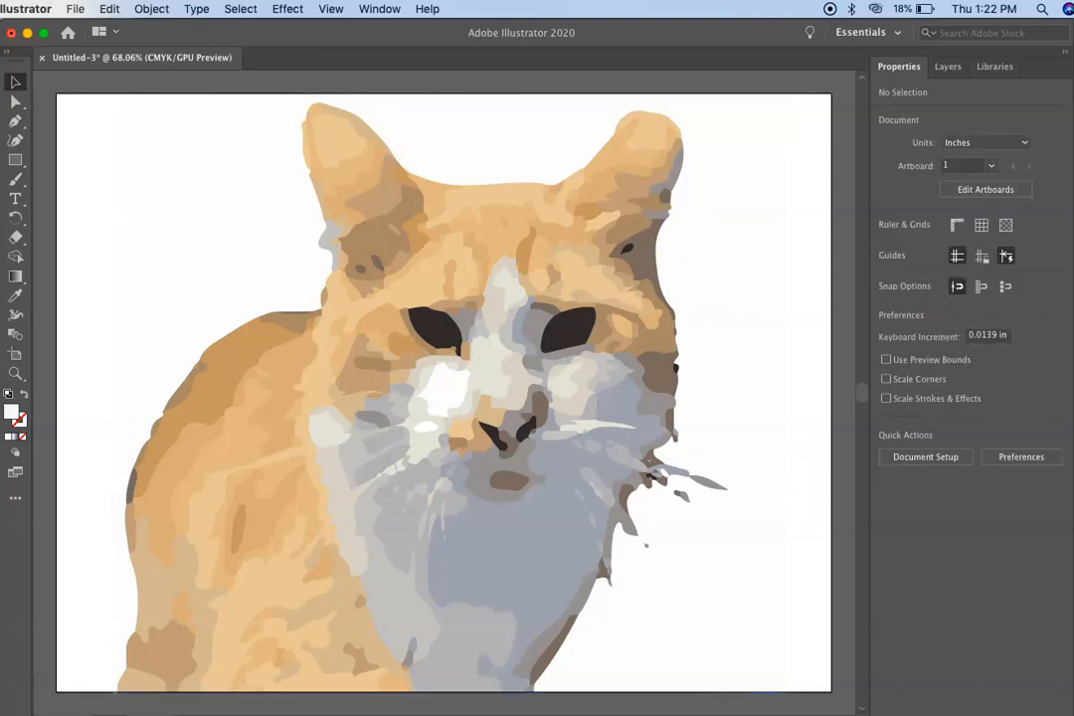
- Export the artwork to the Desktop as a PNG named with the author's name and "Cat Portrait", at Screen (72 ppi) with a transparent background
left_click(76, 8)
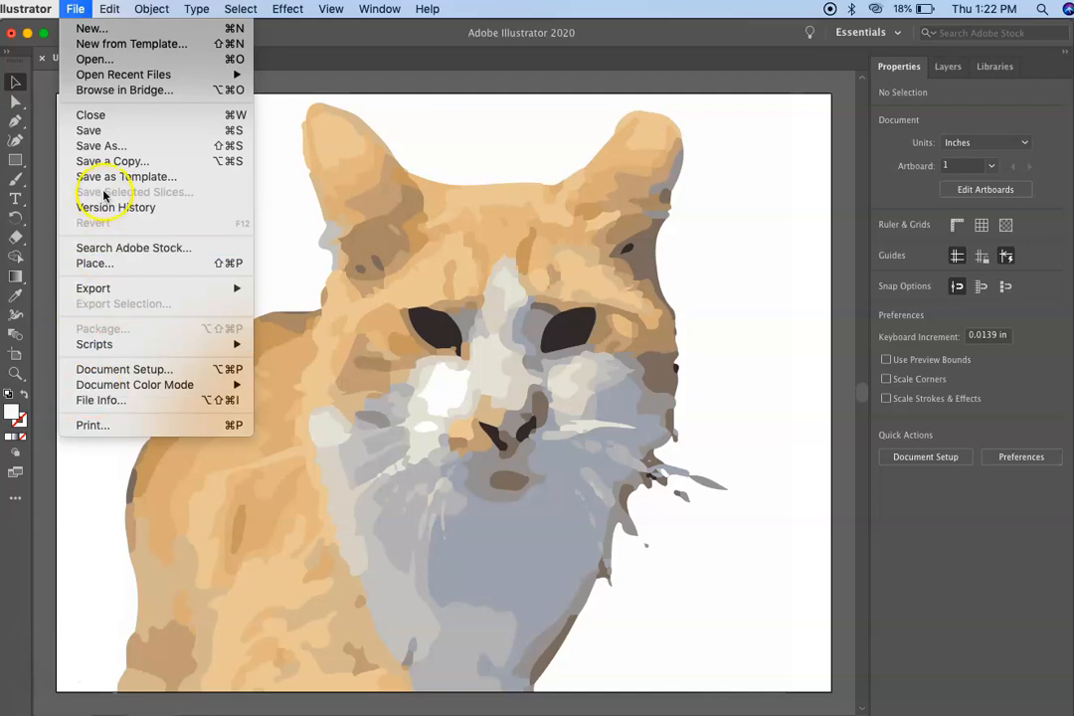
mouse_move(95, 288)
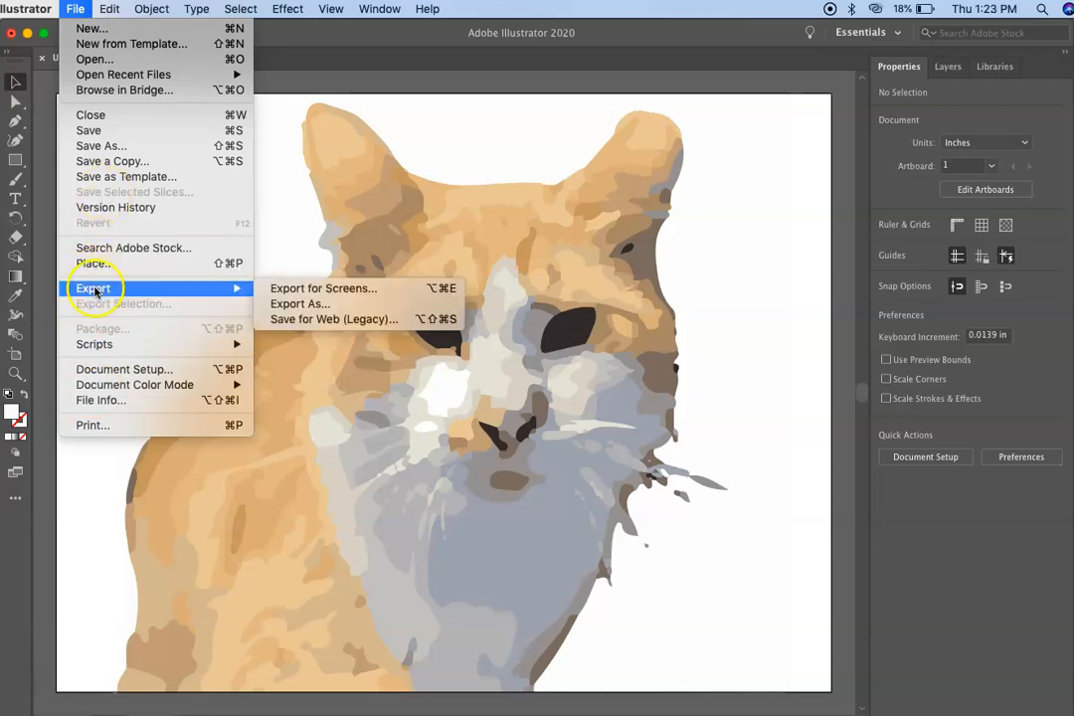
left_click(288, 303)
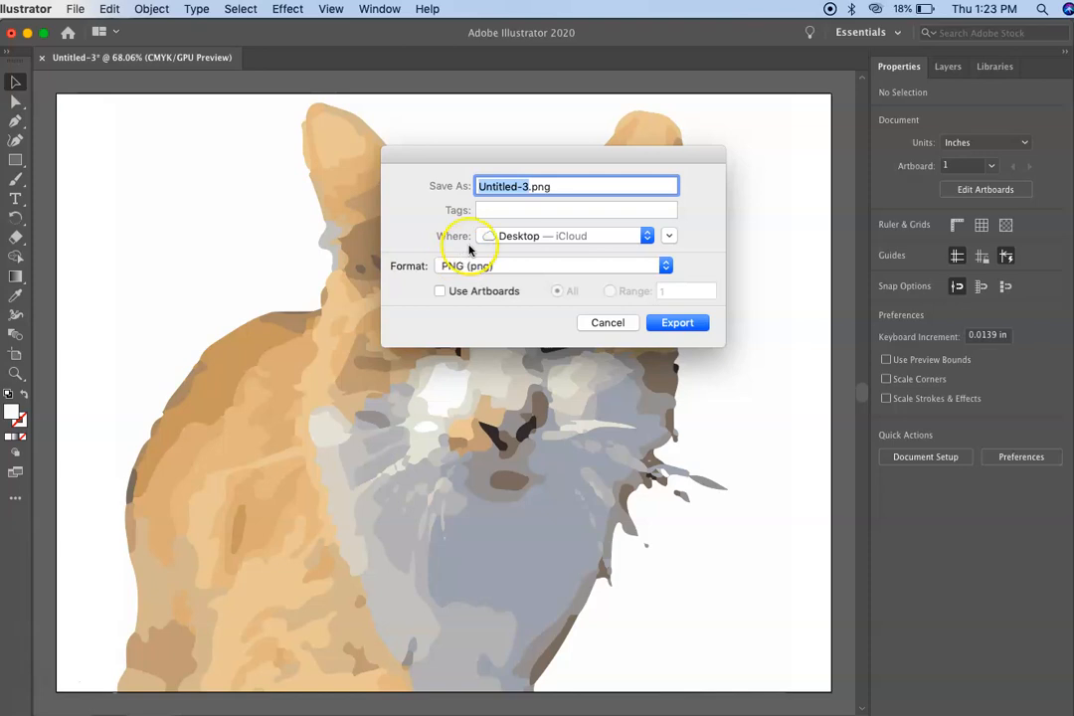
type("Mrs. Martinez Cat Portrait")
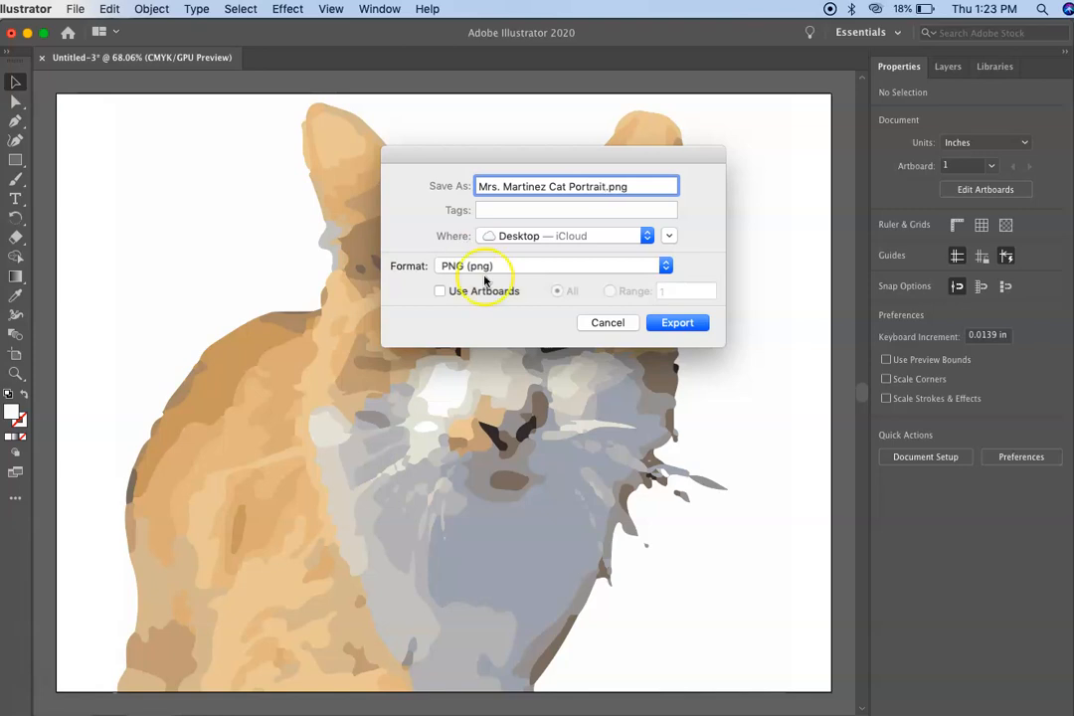
left_click(675, 322)
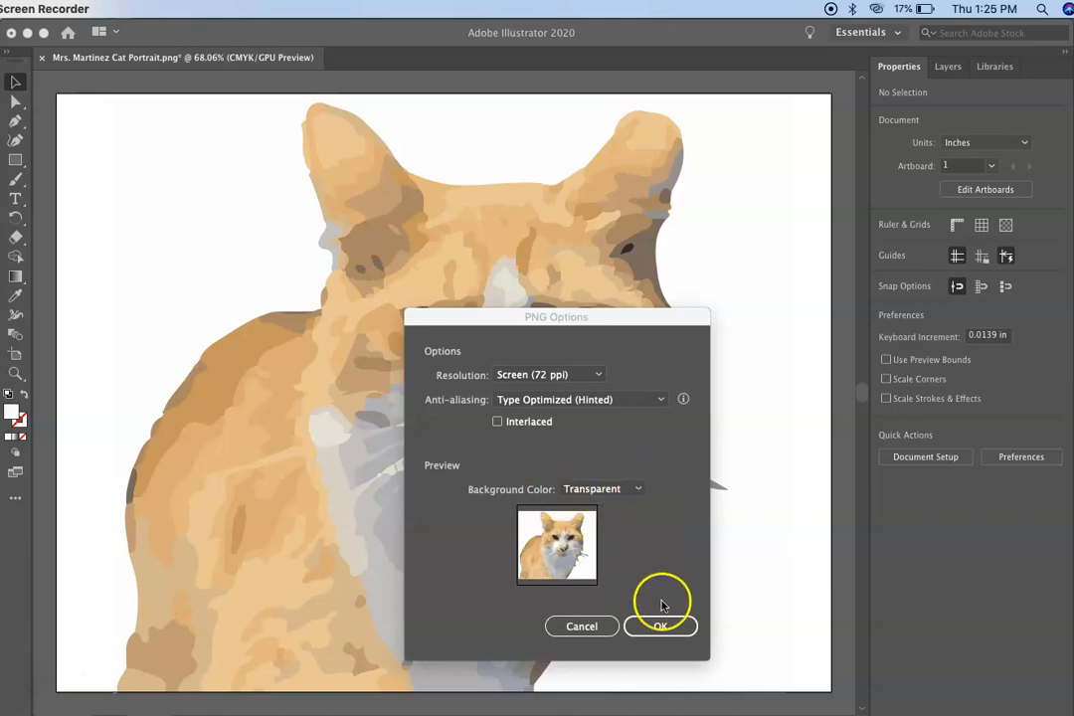
left_click(668, 635)
left_click(672, 636)
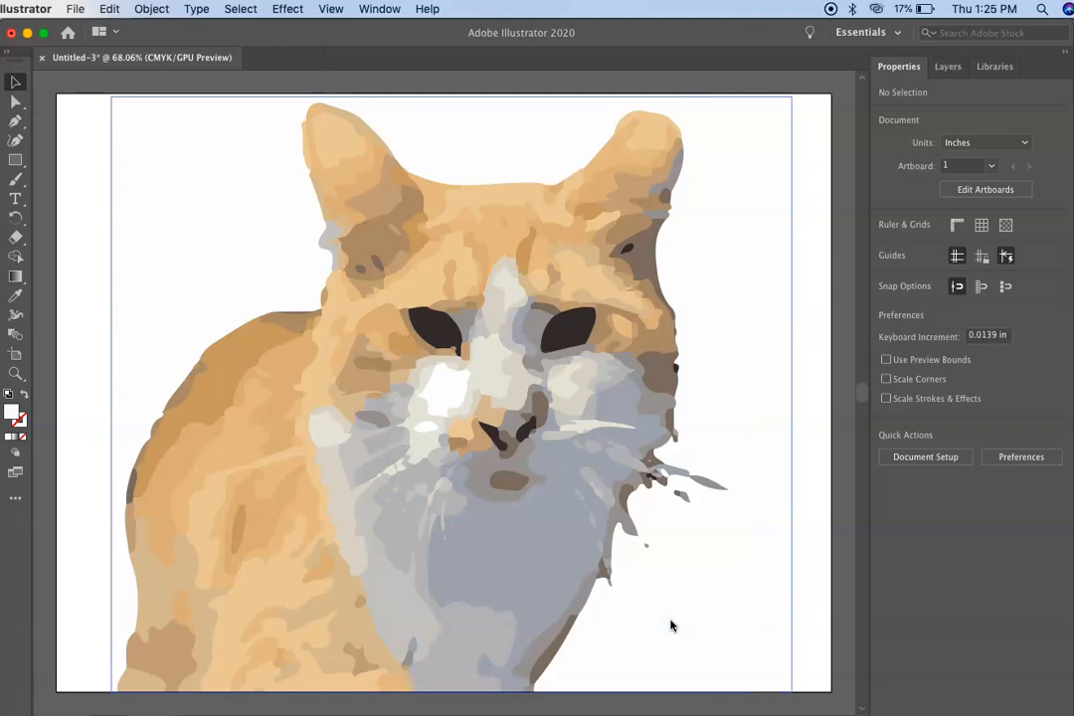